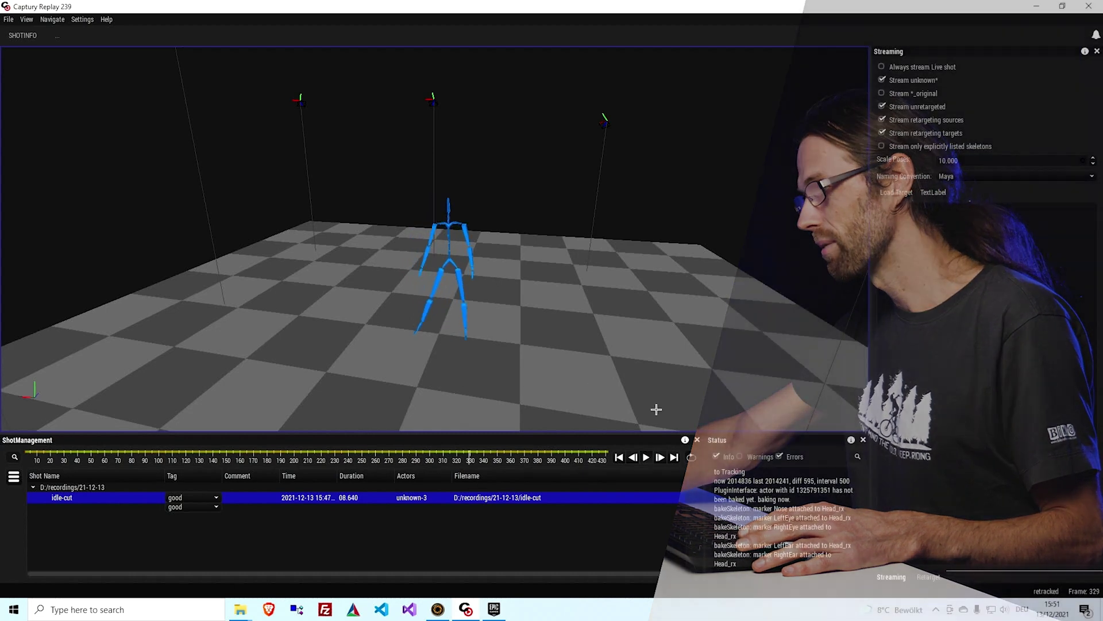
- Import Character_Karl.fbx and select Character_Karl (80001) as the retarget target
{"action": "left_click", "coordinate": [926, 577]}
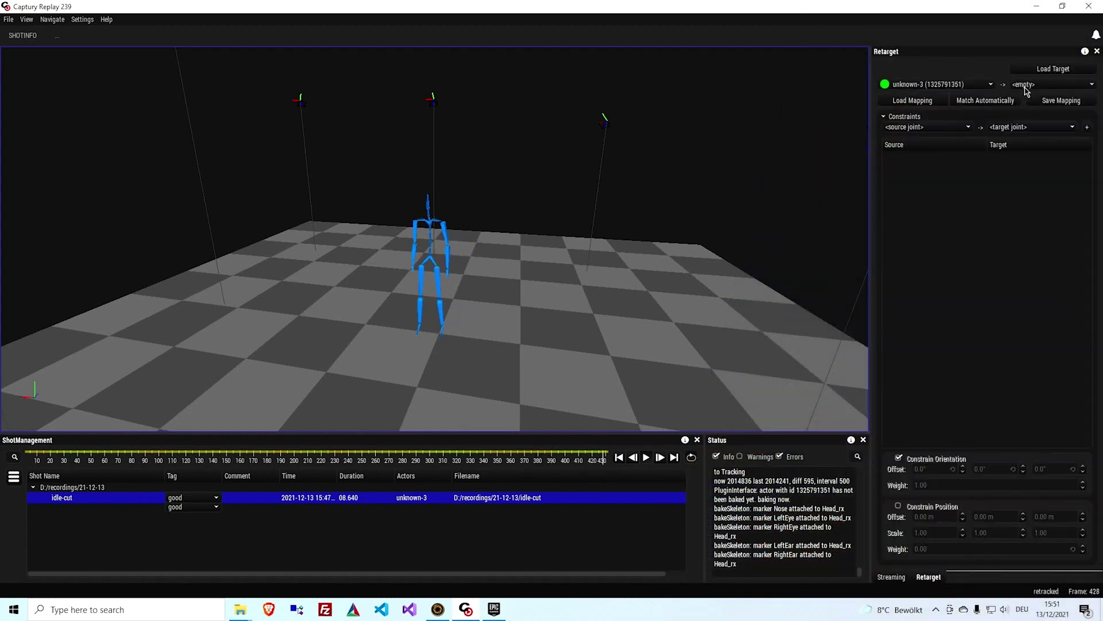
{"action": "left_click", "coordinate": [1054, 69]}
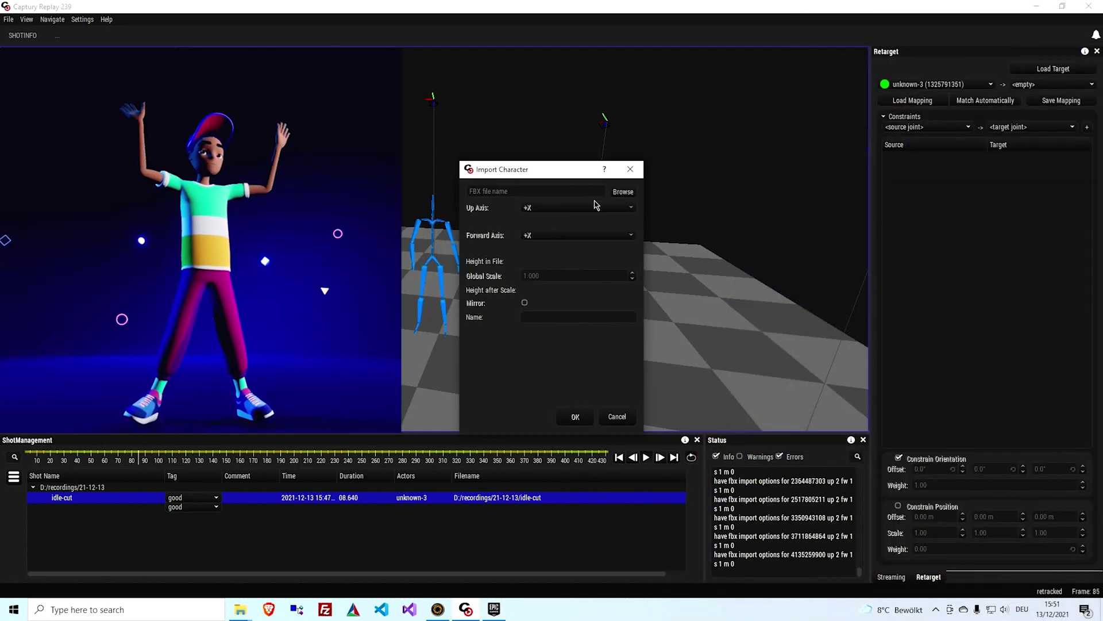
{"action": "left_click", "coordinate": [622, 192]}
{"action": "double_click", "coordinate": [707, 312]}
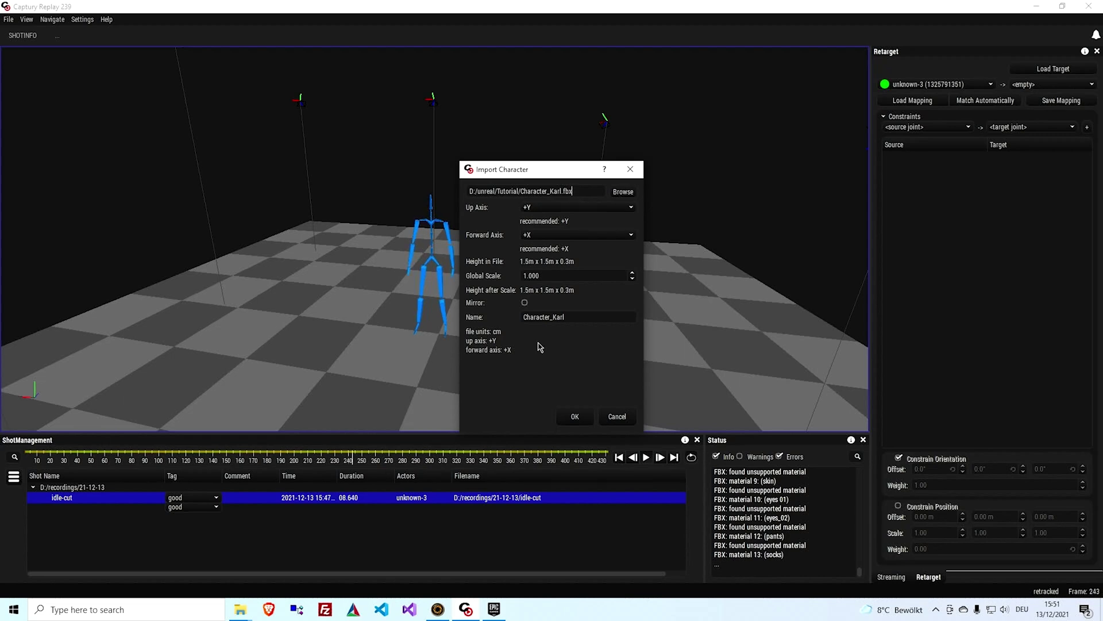
{"action": "left_click", "coordinate": [575, 416]}
{"action": "left_click", "coordinate": [1029, 85]}
{"action": "left_click", "coordinate": [1031, 104]}
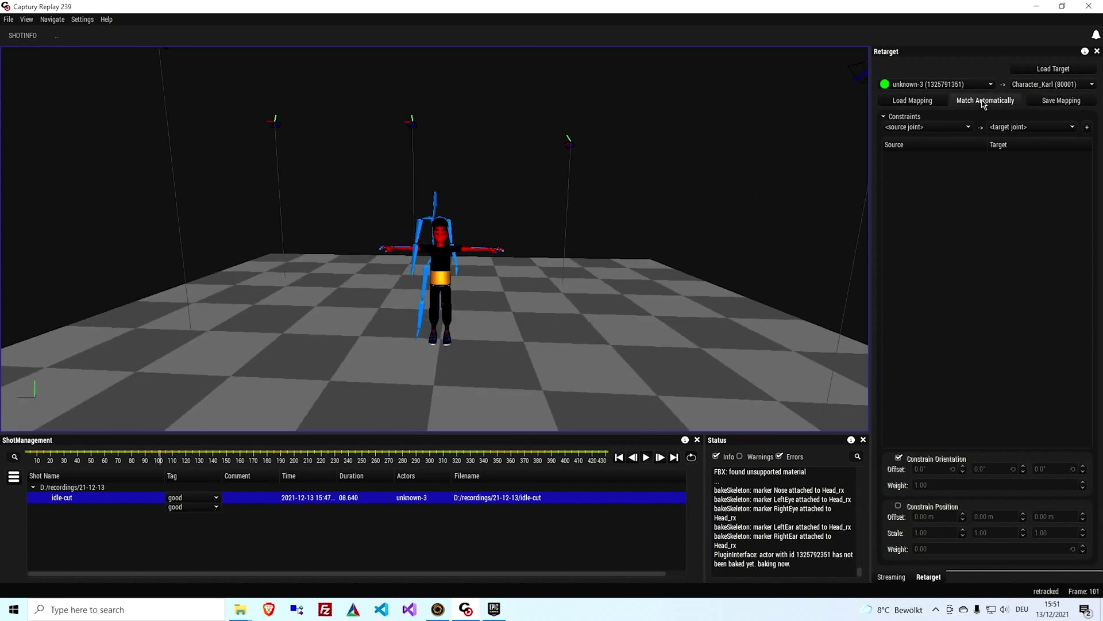
- Auto-match the tracked skeleton's joints onto Karl and review the LeftHand and RightHand constraints
{"action": "left_click", "coordinate": [984, 101]}
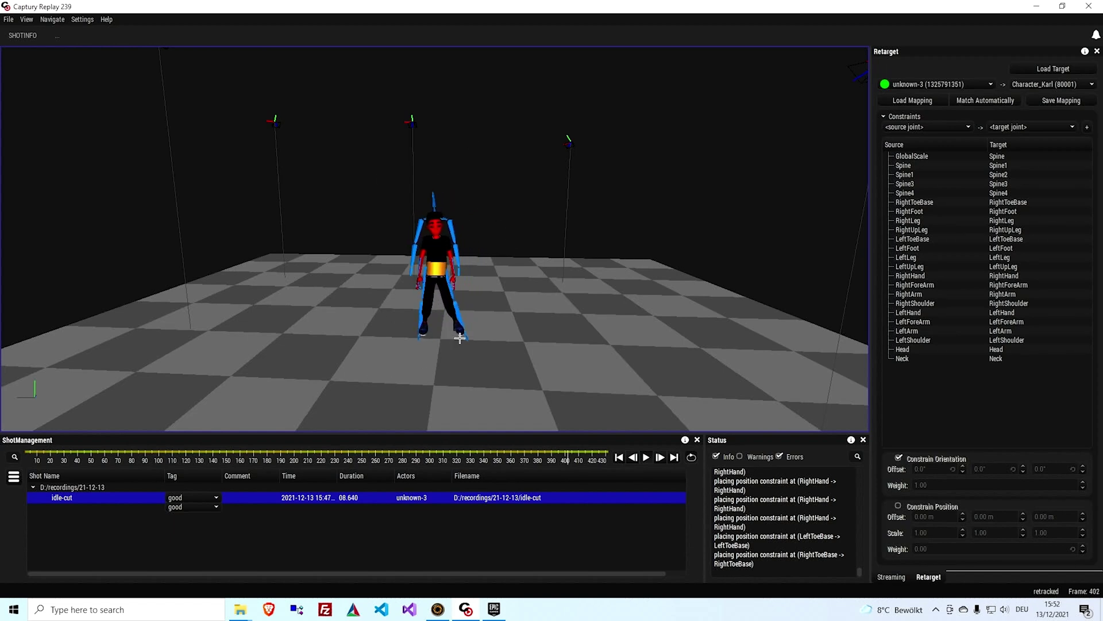
{"action": "left_click", "coordinate": [925, 314]}
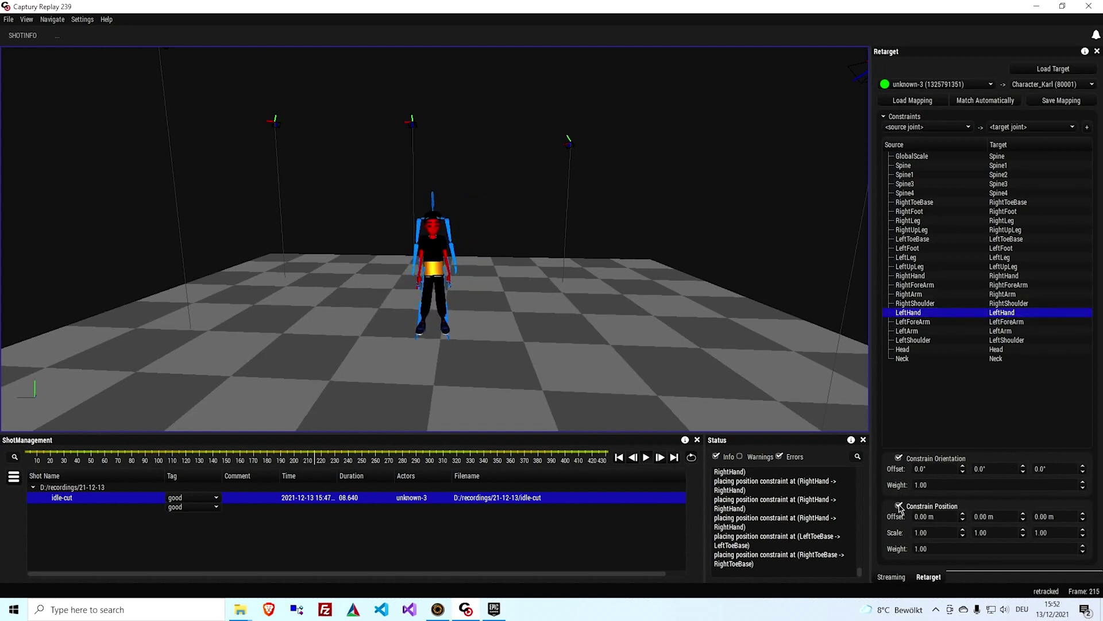
{"action": "left_click", "coordinate": [919, 277]}
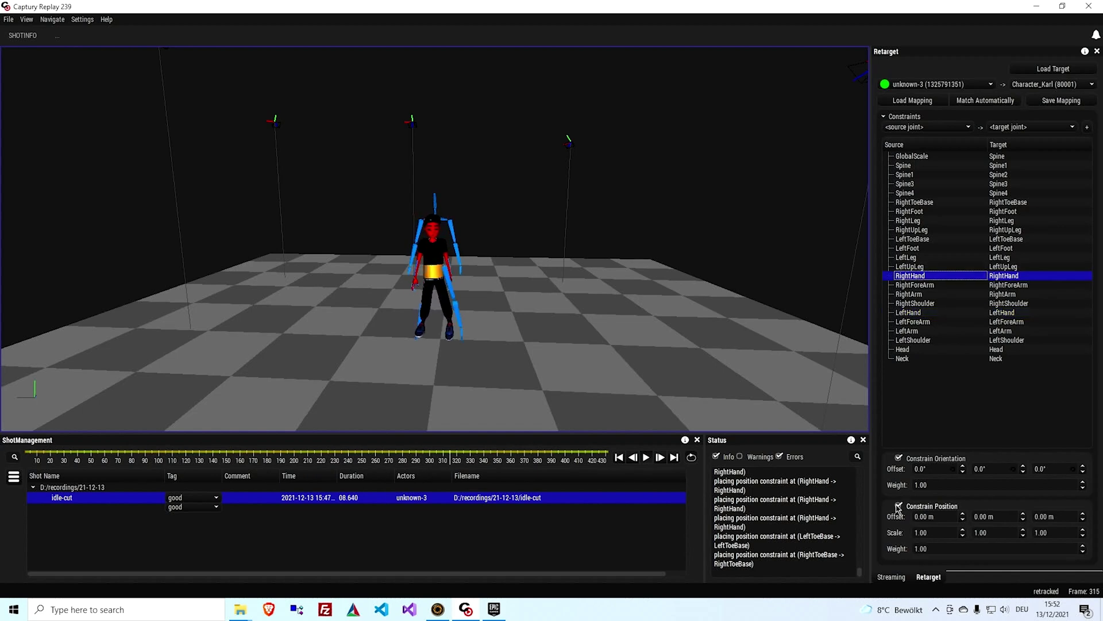
- Open the RemoteCaptury panel showing port 2101 and MTU 1500
{"action": "left_click_drag", "start_coordinate": [574, 251], "coordinate": [439, 335]}
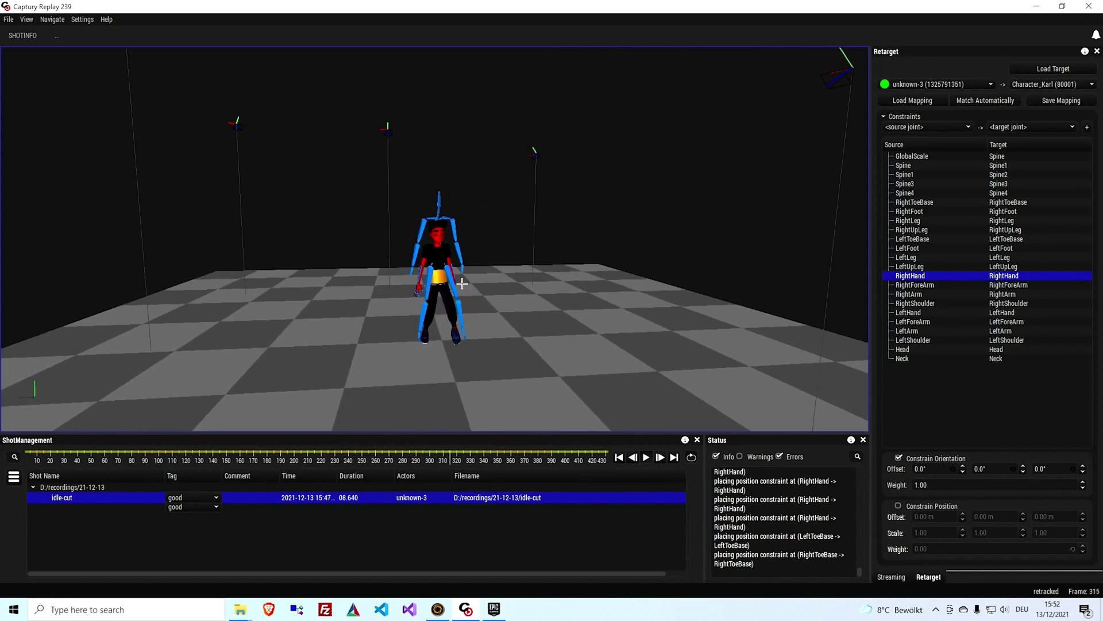
{"action": "left_click", "coordinate": [57, 40]}
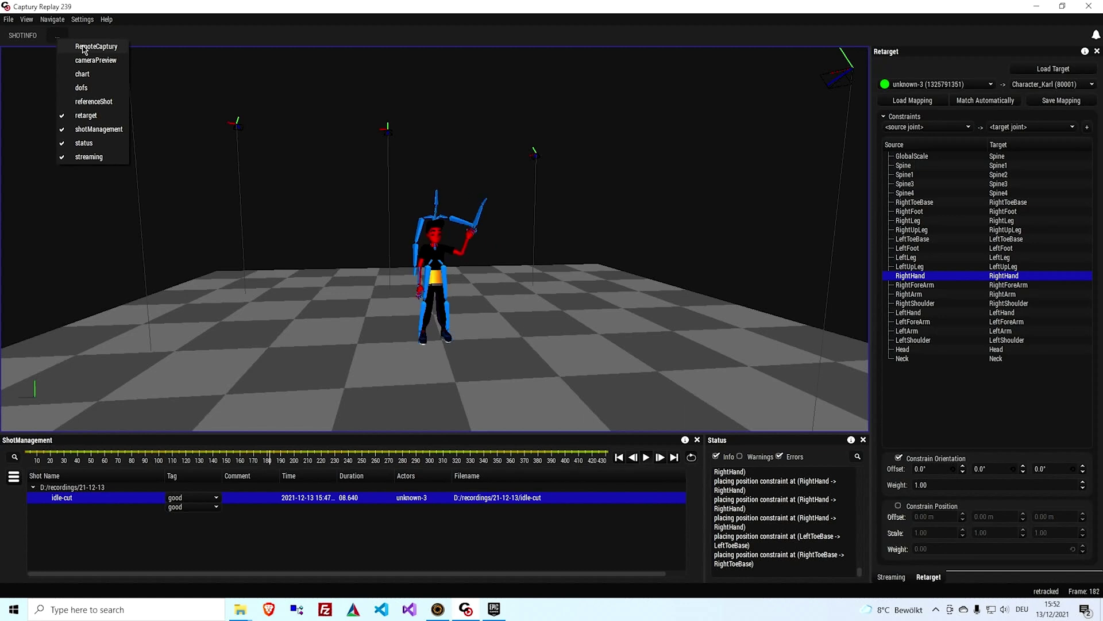
{"action": "left_click", "coordinate": [85, 46]}
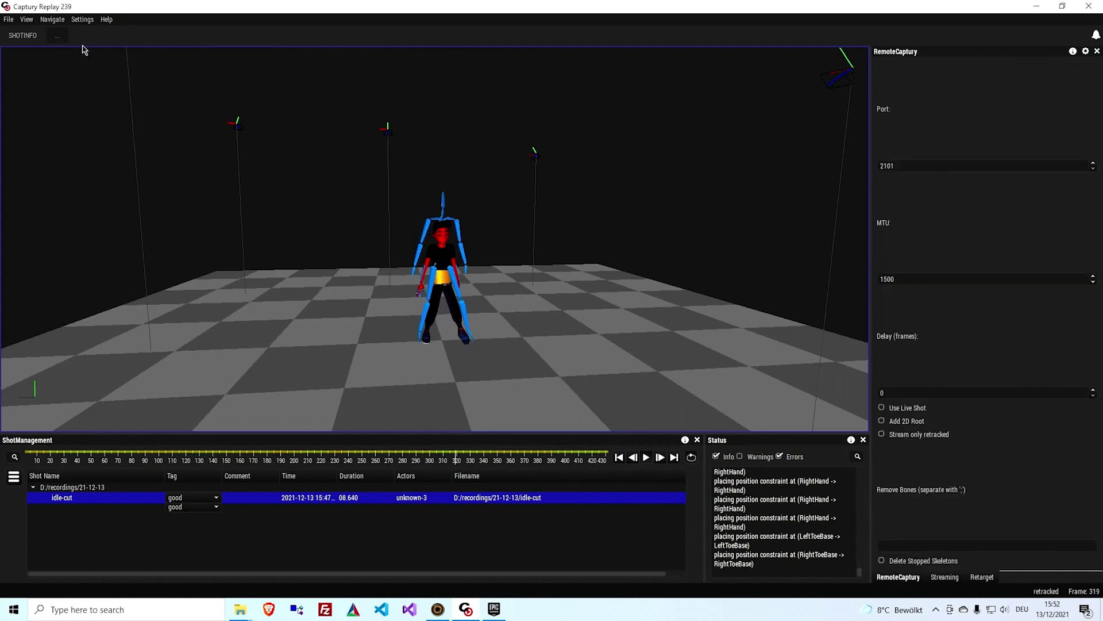
- Search the Marketplace for 'captury live link' and view the Captury Live Link Plugin page
{"action": "left_click", "coordinate": [1099, 55]}
{"action": "left_click", "coordinate": [494, 609]}
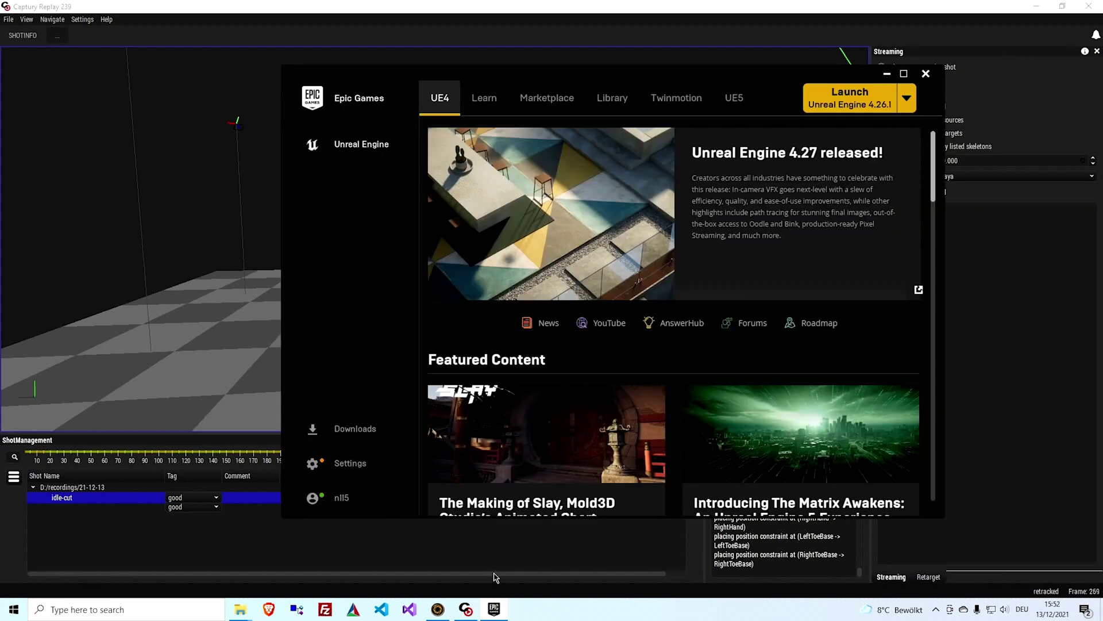
{"action": "left_click", "coordinate": [545, 102]}
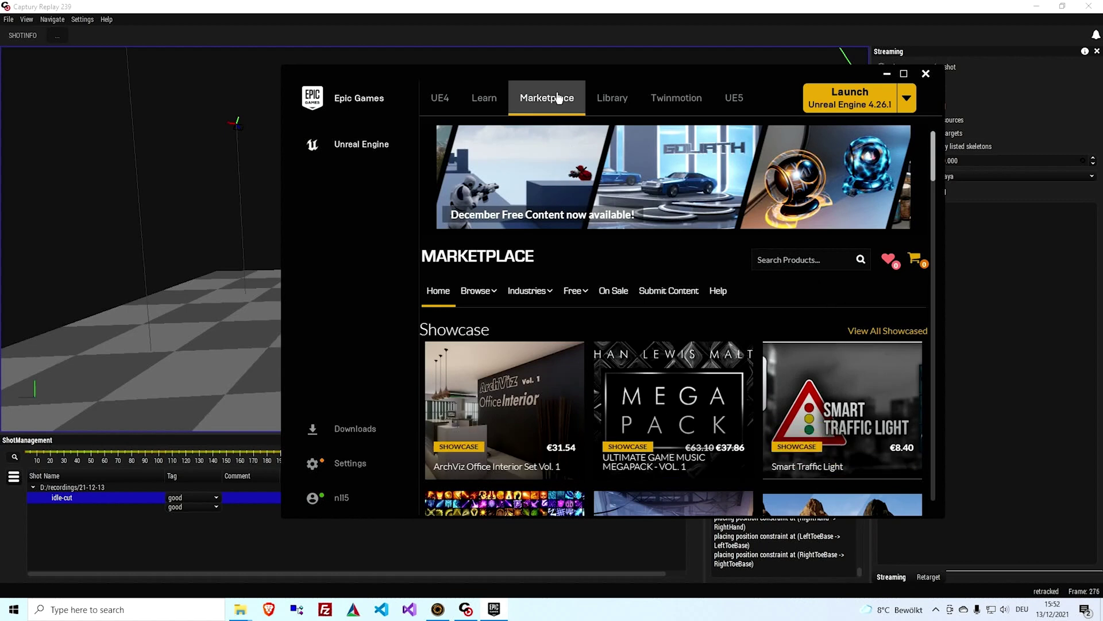
{"action": "left_click", "coordinate": [791, 262]}
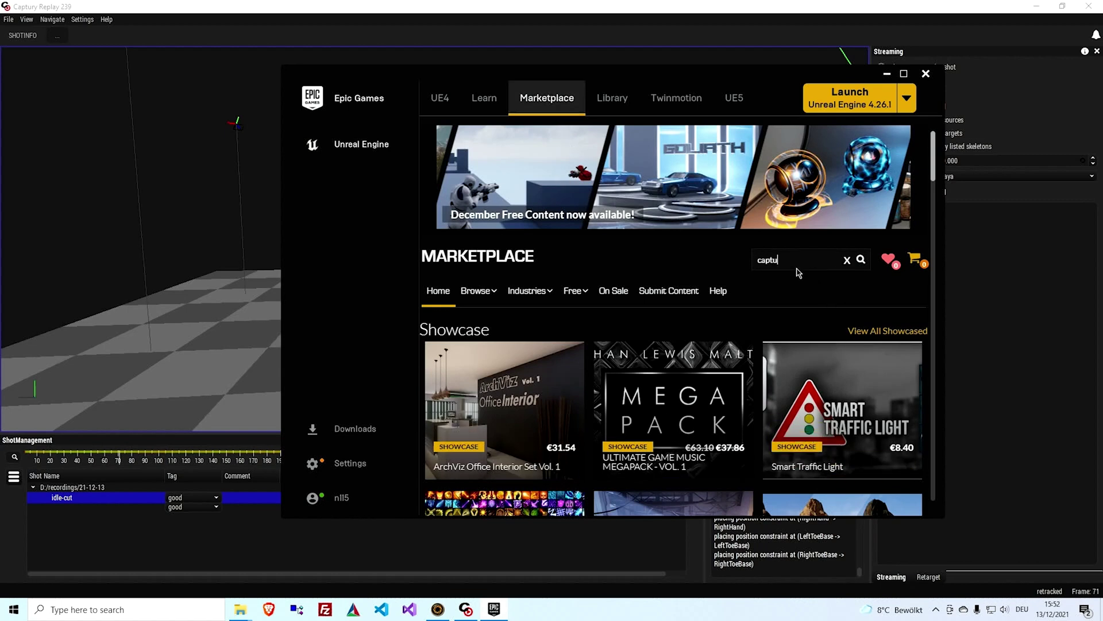
{"action": "type", "text": "captury live link"}
{"action": "key", "text": "Return"}
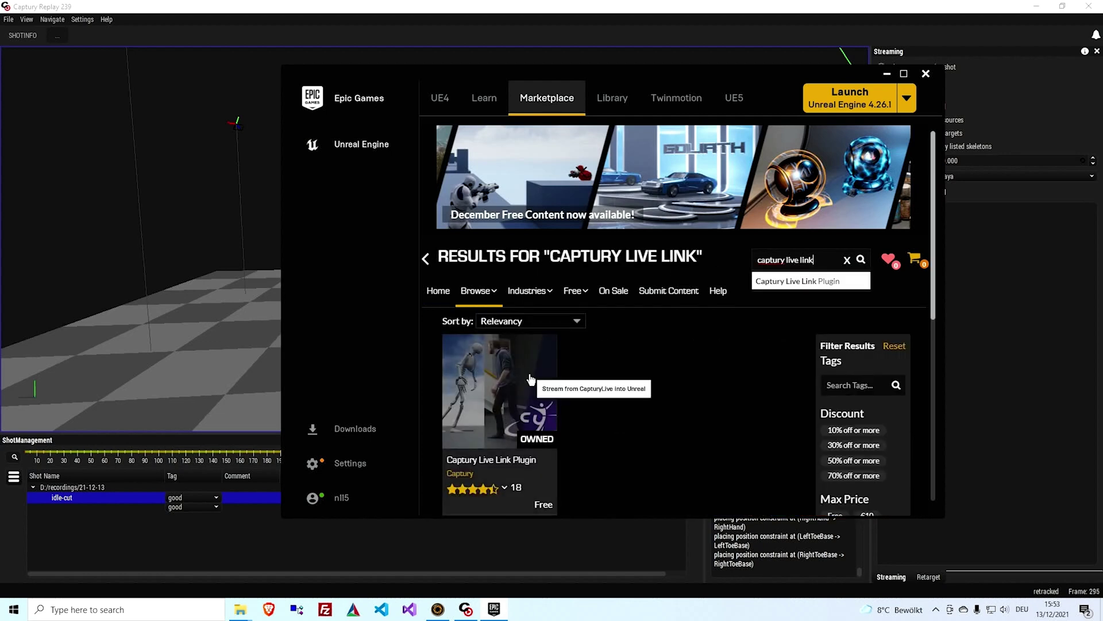
{"action": "left_click", "coordinate": [537, 381]}
{"action": "scroll", "coordinate": [582, 394], "scroll_direction": "down", "scroll_amount": 3}
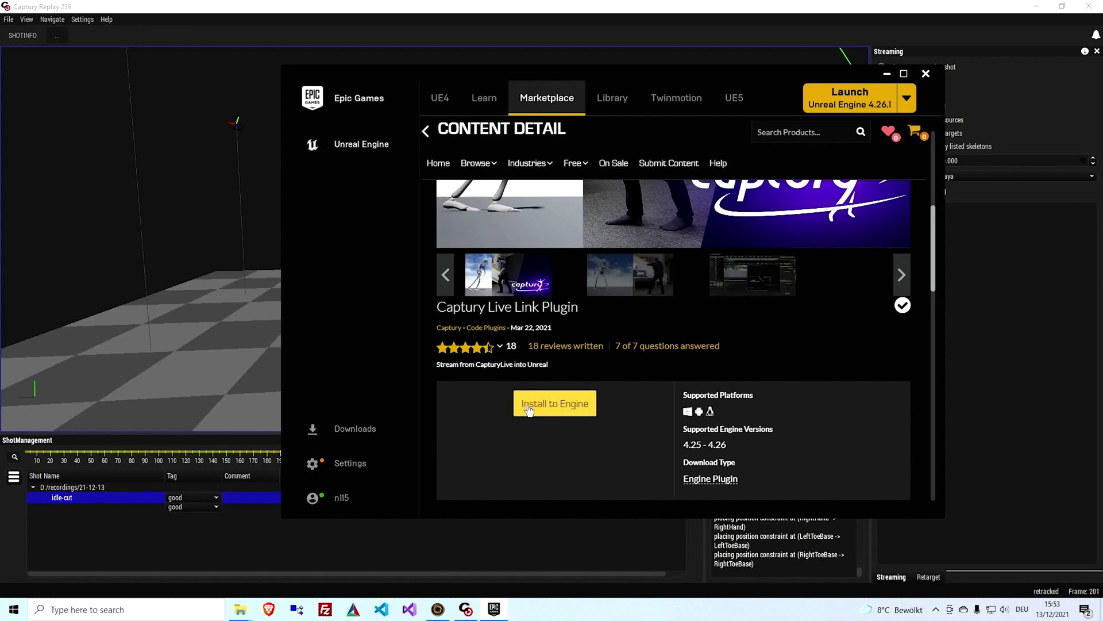
{"action": "scroll", "coordinate": [529, 409], "scroll_direction": "up", "scroll_amount": 5}
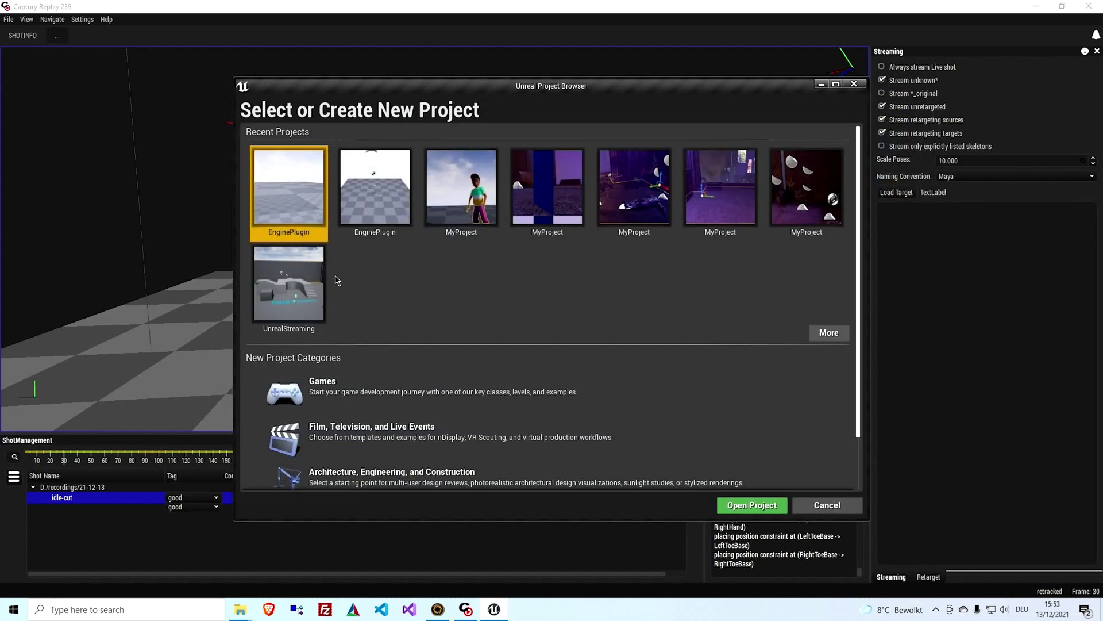
- Create a new Blank games project named Tutorial
{"action": "left_click", "coordinate": [323, 396]}
{"action": "left_click", "coordinate": [671, 507]}
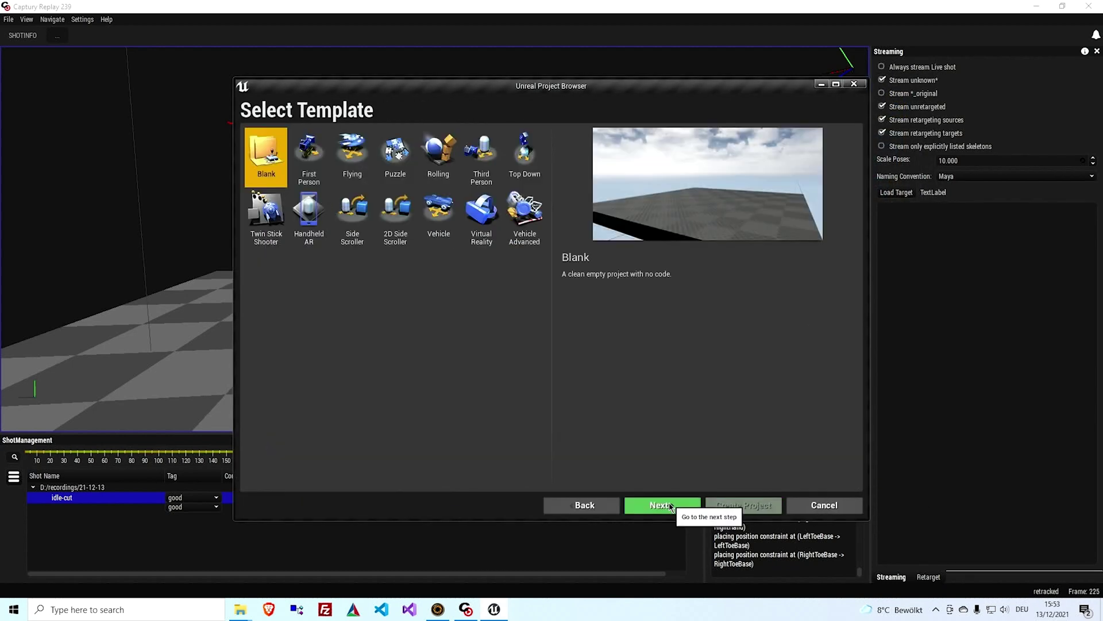
{"action": "left_click", "coordinate": [660, 505]}
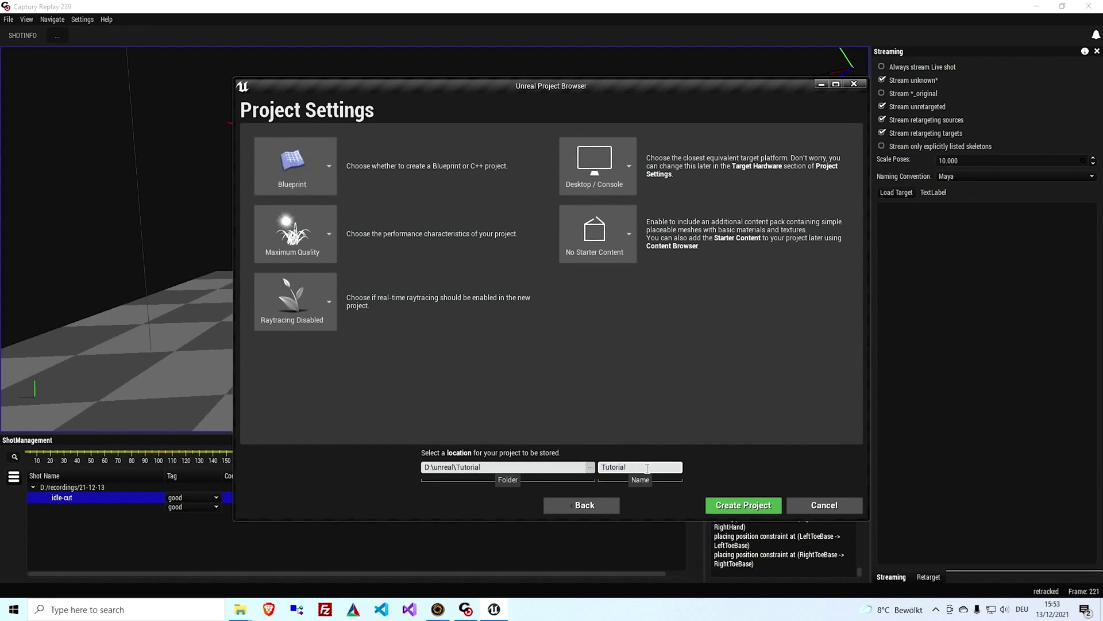
{"action": "left_click", "coordinate": [729, 505]}
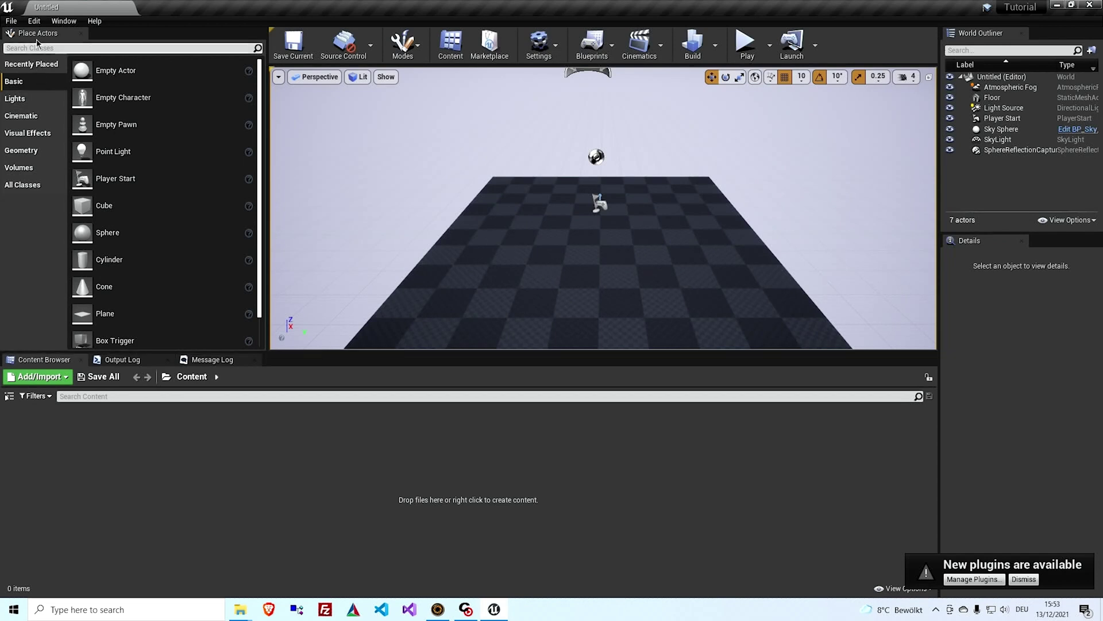
- Enable the CapturyLiveLink plugin from a 'live' plugin search and restart the editor
{"action": "left_click", "coordinate": [33, 21]}
{"action": "left_click", "coordinate": [57, 196]}
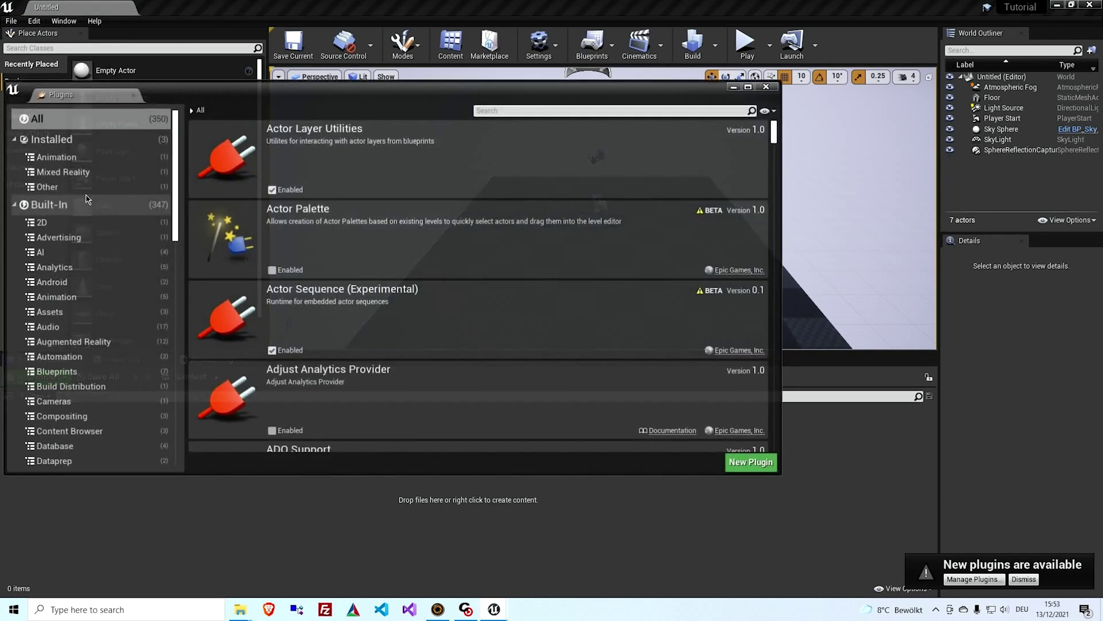
{"action": "left_click", "coordinate": [486, 109]}
{"action": "type", "text": "live li"}
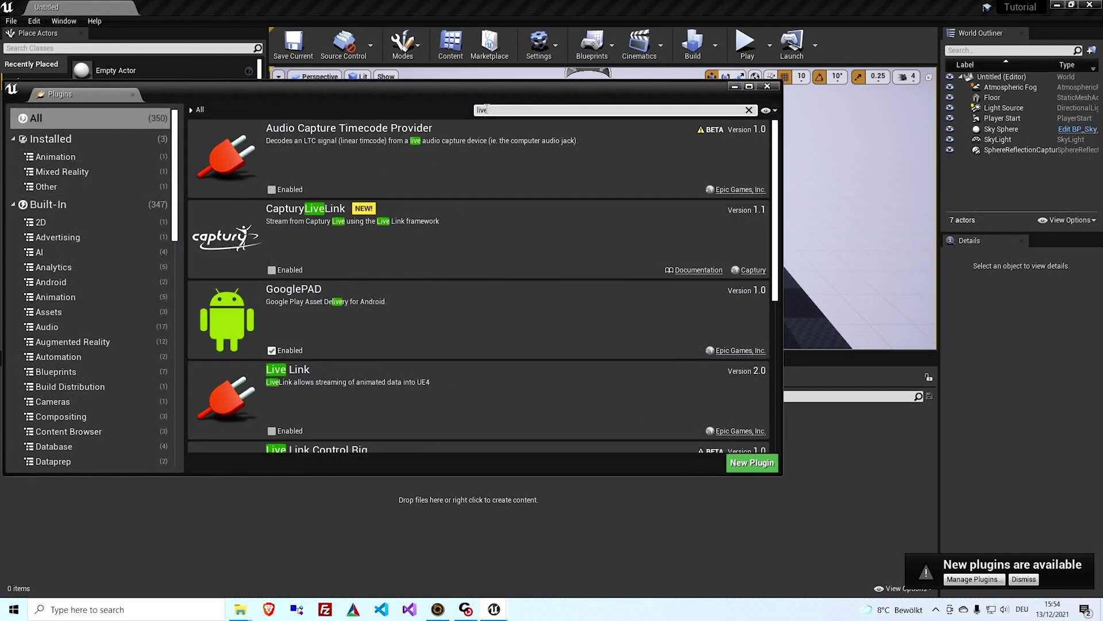
{"action": "left_click", "coordinate": [272, 270]}
{"action": "scroll", "coordinate": [269, 389], "scroll_direction": "down", "scroll_amount": 1}
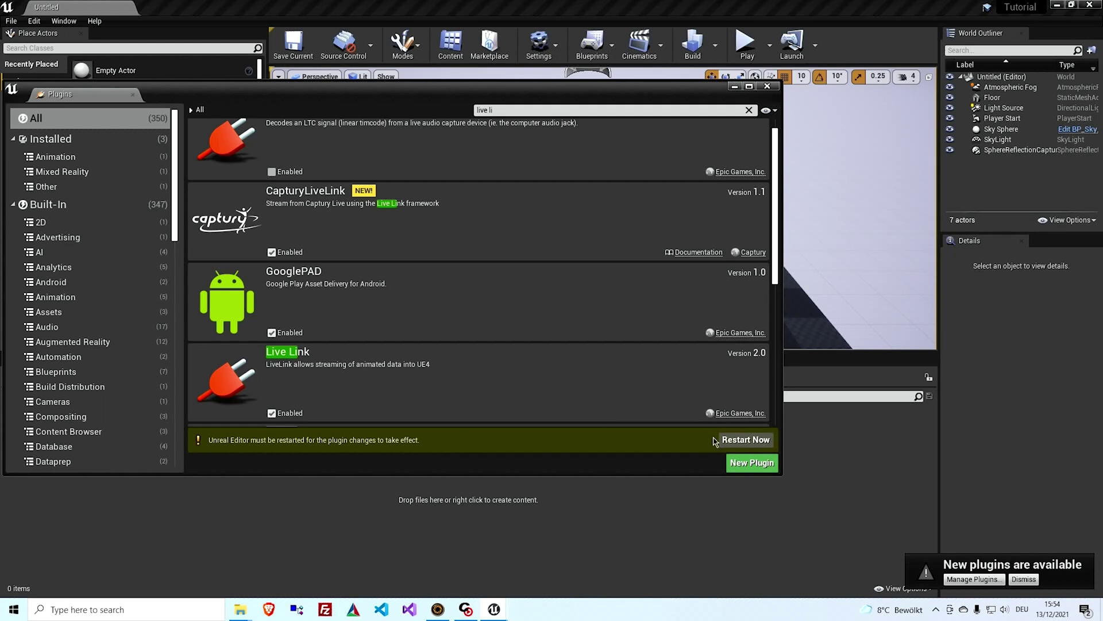
{"action": "left_click", "coordinate": [734, 440]}
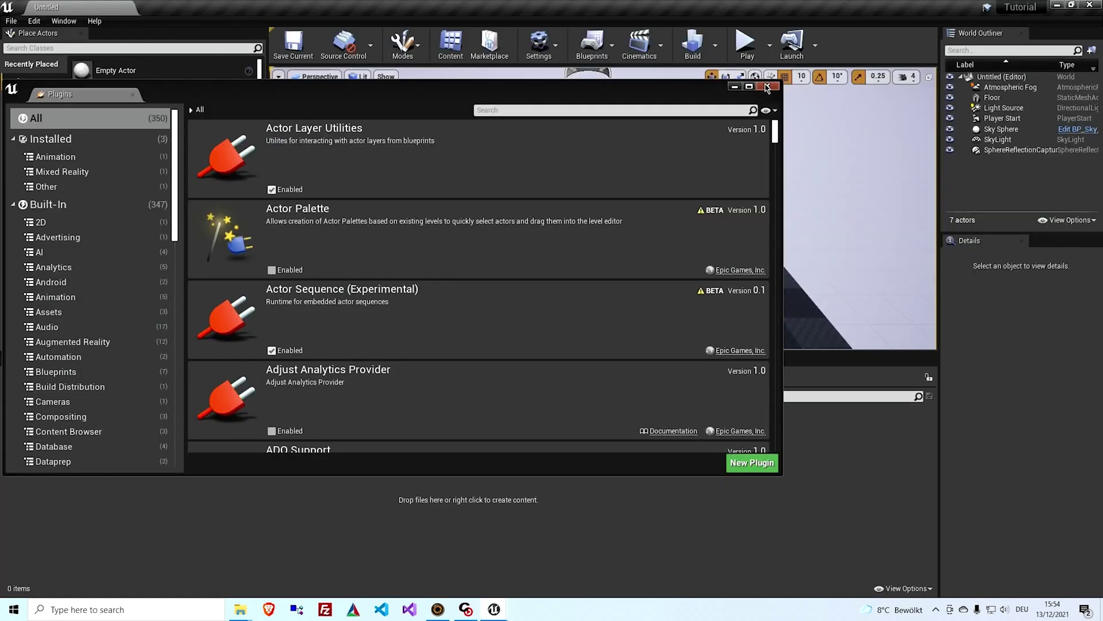
- Add a Captury Live source in the Live Link panel at host 127.0.0.1
{"action": "left_click", "coordinate": [767, 87]}
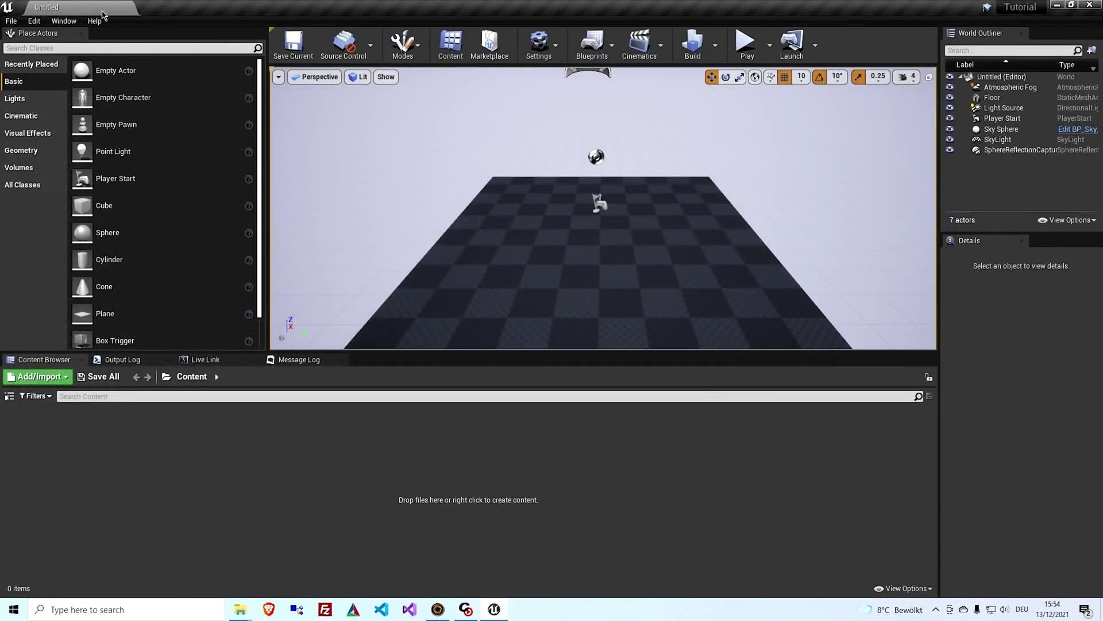
{"action": "left_click", "coordinate": [64, 20]}
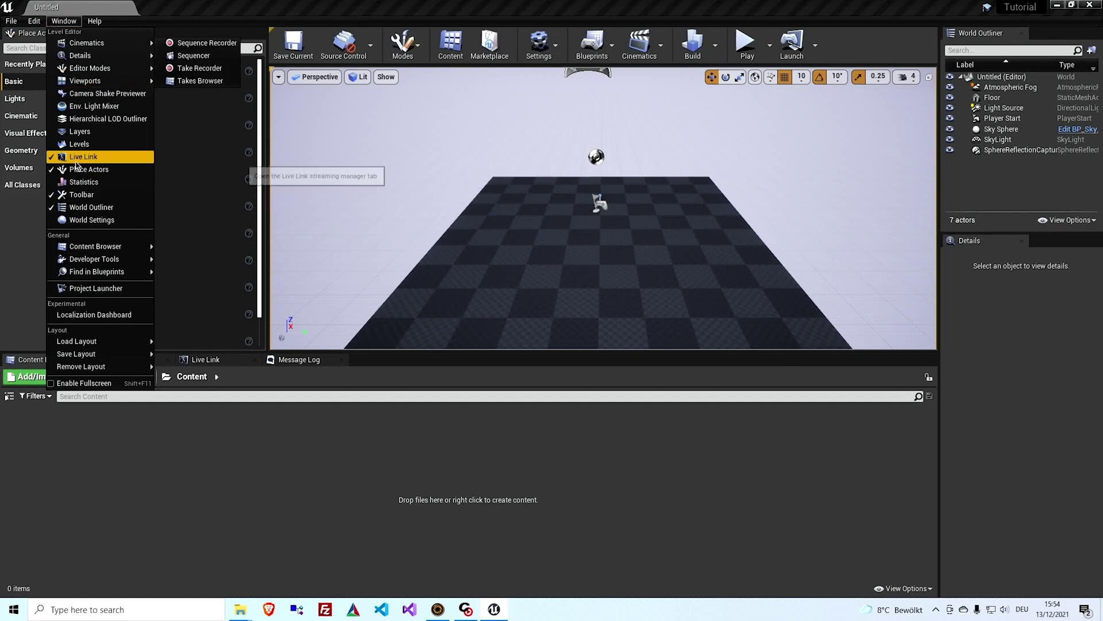
{"action": "left_click", "coordinate": [60, 157]}
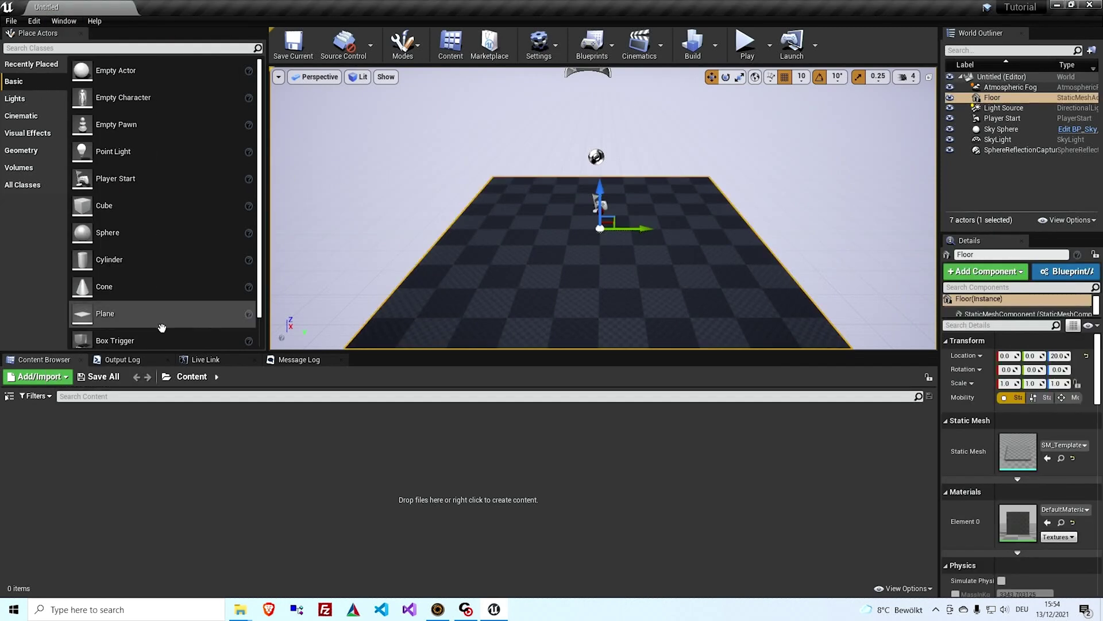
{"action": "left_click", "coordinate": [198, 360]}
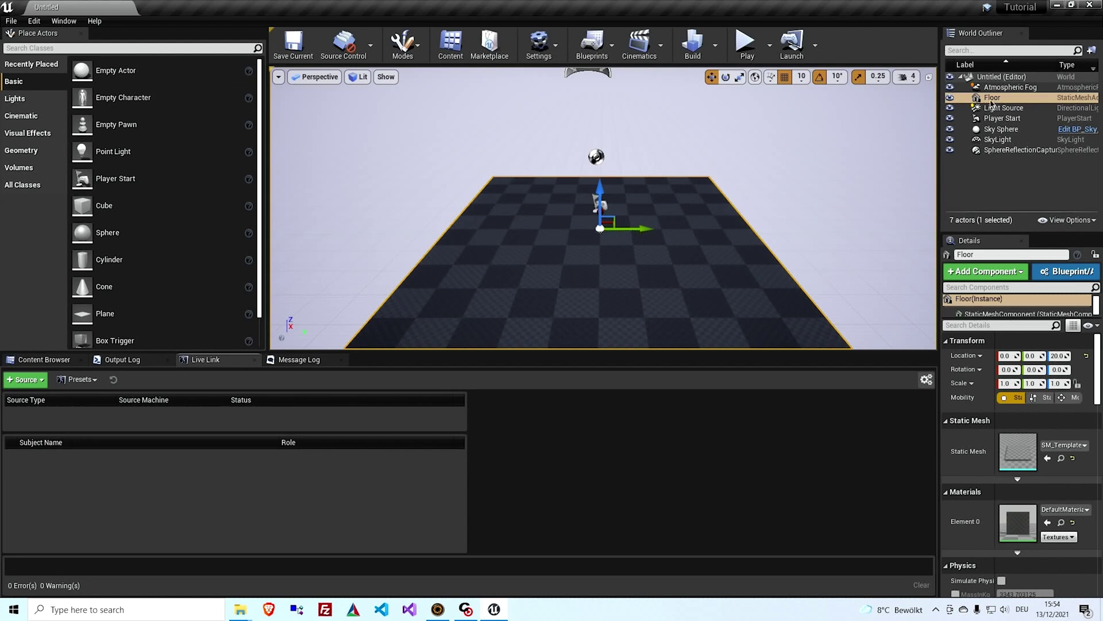
{"action": "left_click", "coordinate": [36, 380]}
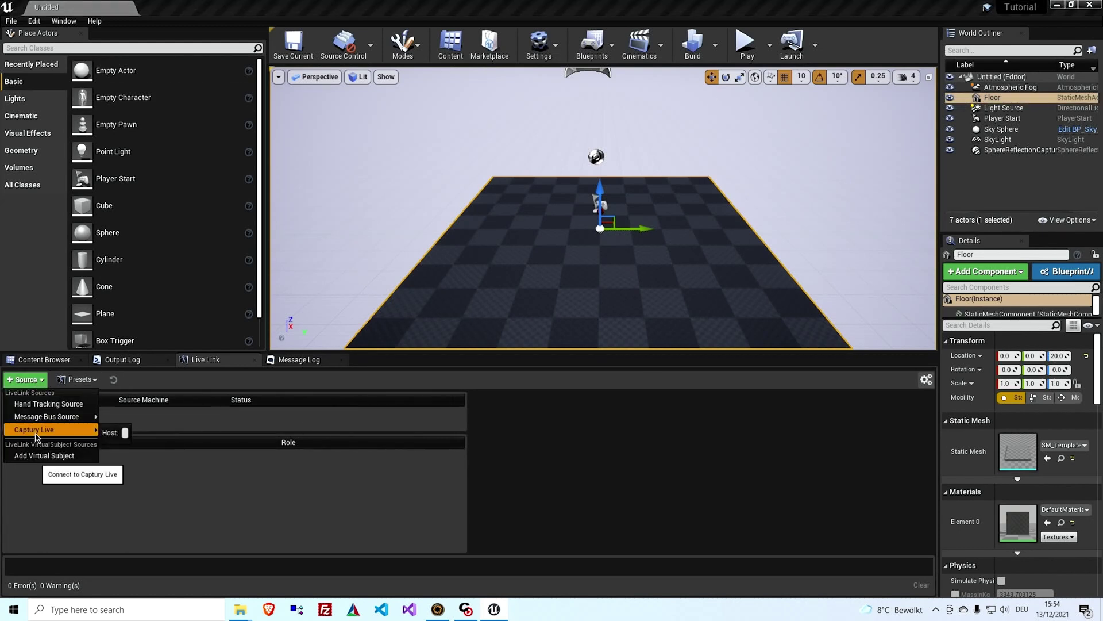
{"action": "mouse_move", "coordinate": [58, 429]}
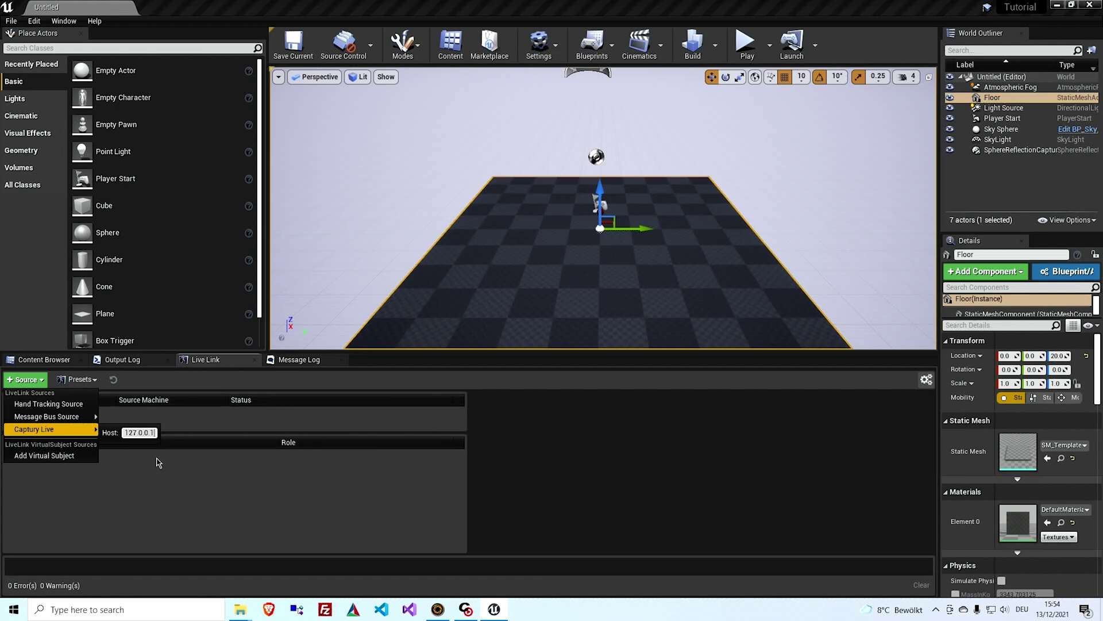
{"action": "key", "text": "Return"}
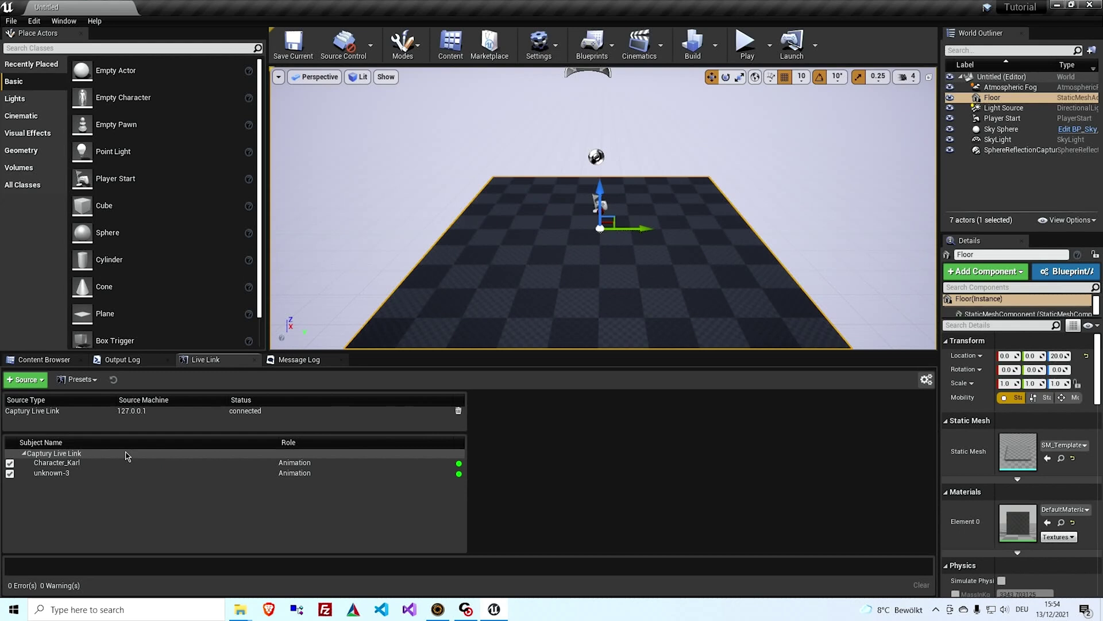
- Check the Character_Karl and unknown-3 subjects, and compare the stream with Captury Replay
{"action": "left_click", "coordinate": [94, 464]}
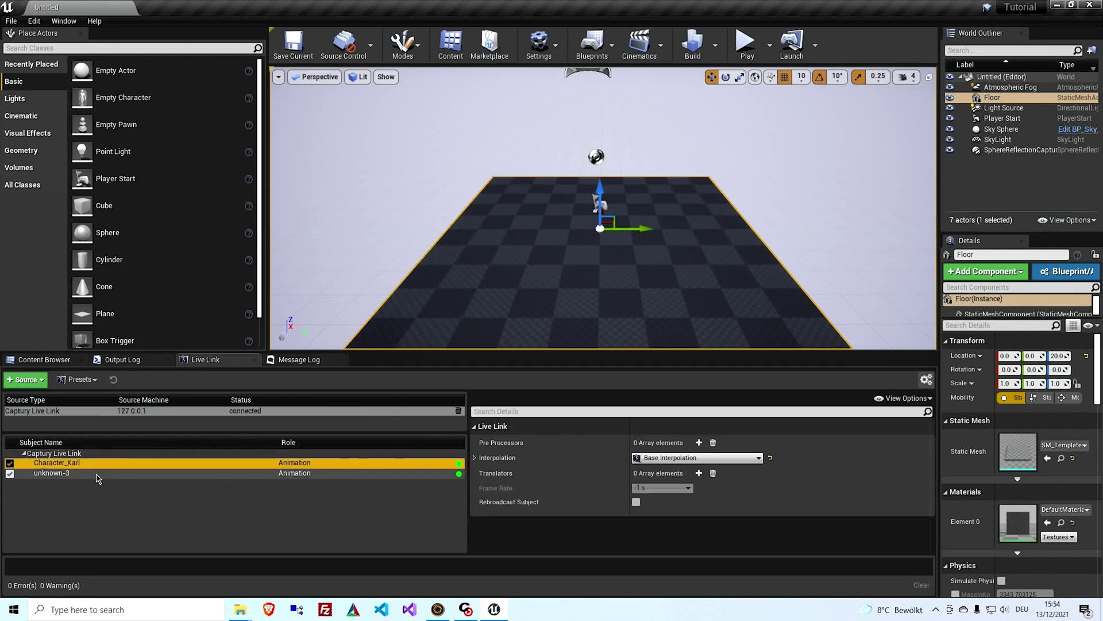
{"action": "left_click", "coordinate": [84, 471]}
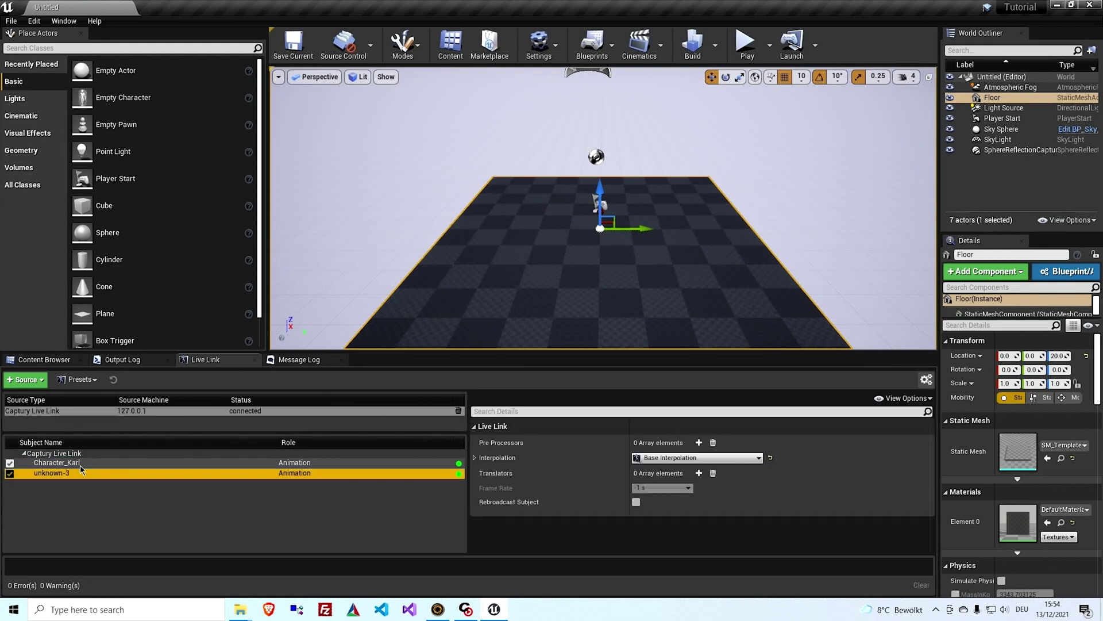
{"action": "left_click", "coordinate": [92, 464]}
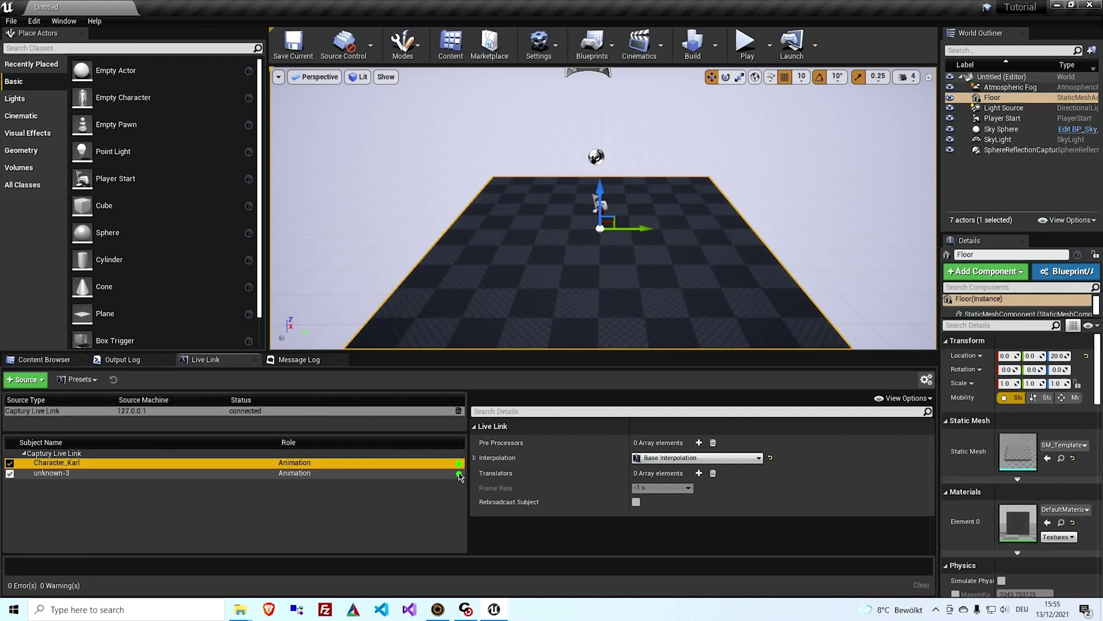
{"action": "key", "text": "alt+Tab"}
{"action": "key", "text": "alt+Tab"}
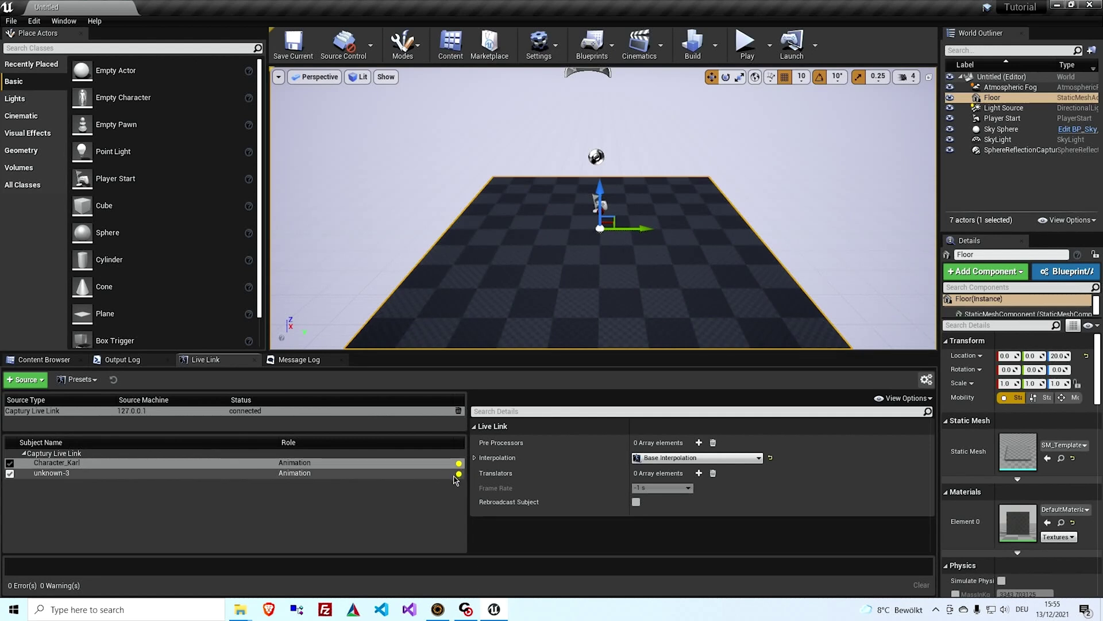
{"action": "left_click", "coordinate": [465, 610]}
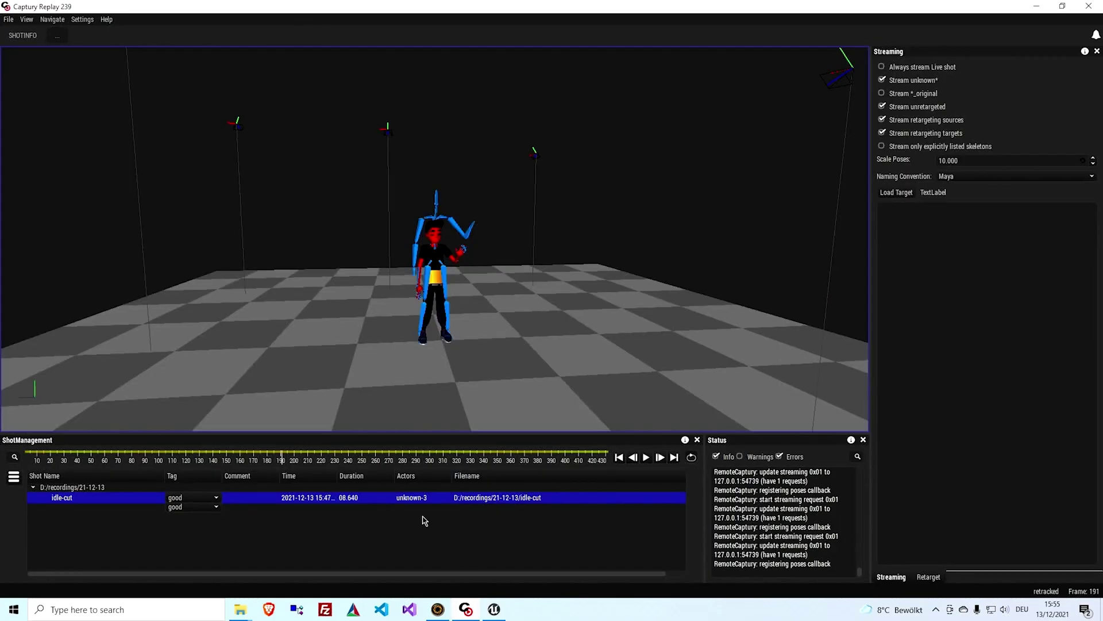
{"action": "left_click", "coordinate": [493, 611]}
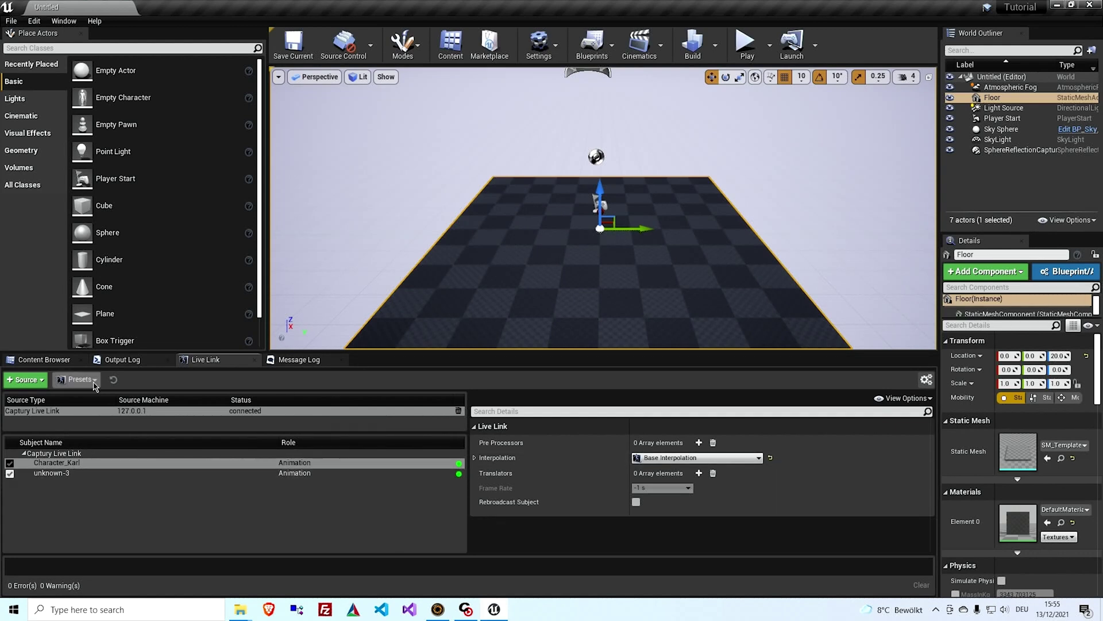
- Create a folder named karl in the Content Browser and open it
{"action": "left_click", "coordinate": [58, 360]}
{"action": "right_click", "coordinate": [55, 445]}
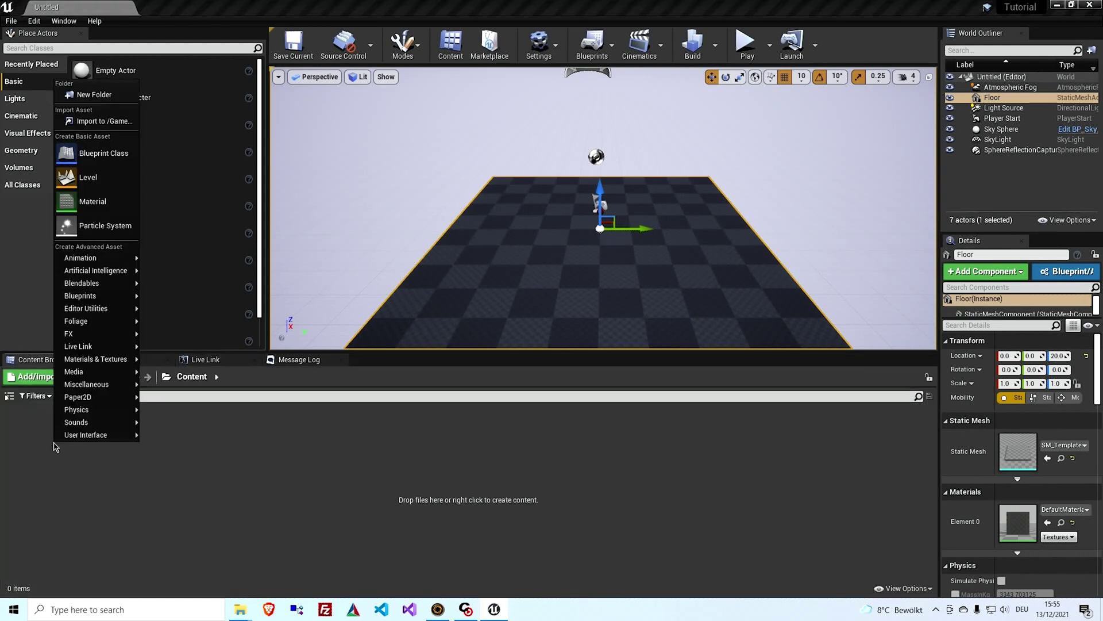
{"action": "left_click", "coordinate": [122, 96]}
{"action": "type", "text": "k"}
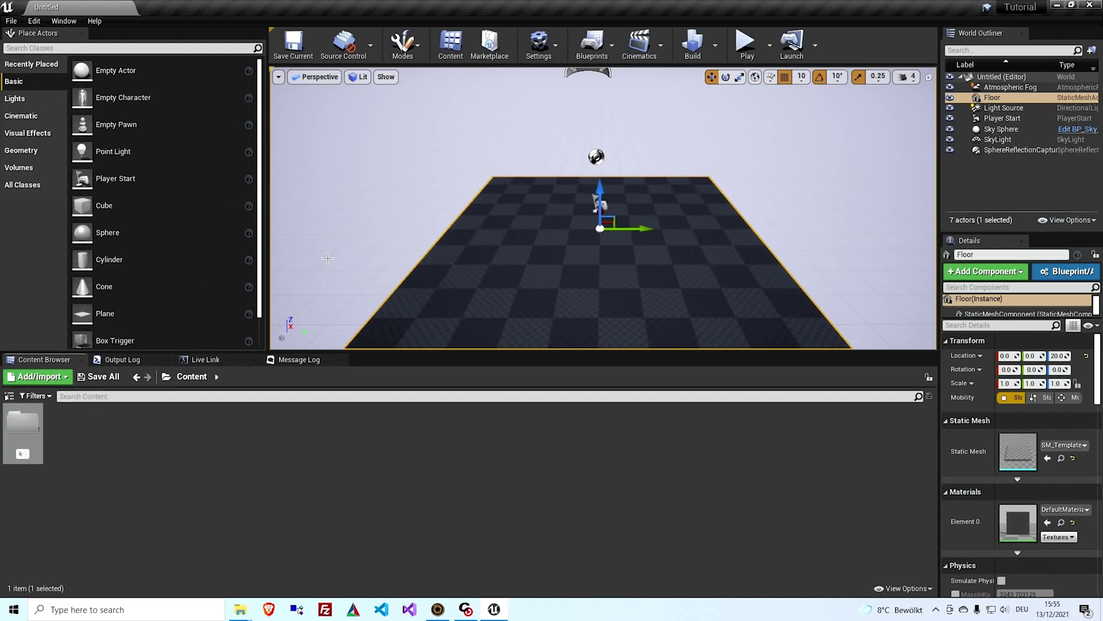
{"action": "type", "text": "arl"}
{"action": "key", "text": "Return"}
{"action": "double_click", "coordinate": [23, 425]}
- Import Character_Karl.fbx into the karl folder with Import All
{"action": "right_click", "coordinate": [163, 440]}
{"action": "left_click", "coordinate": [198, 123]}
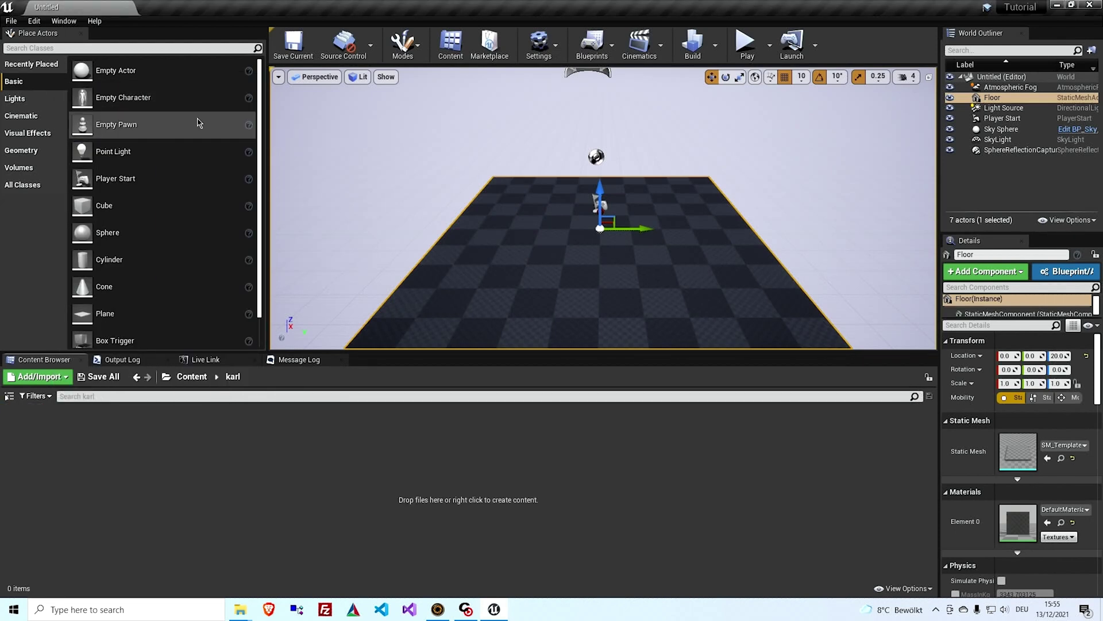
{"action": "left_click", "coordinate": [253, 29]}
{"action": "left_click", "coordinate": [226, 30]}
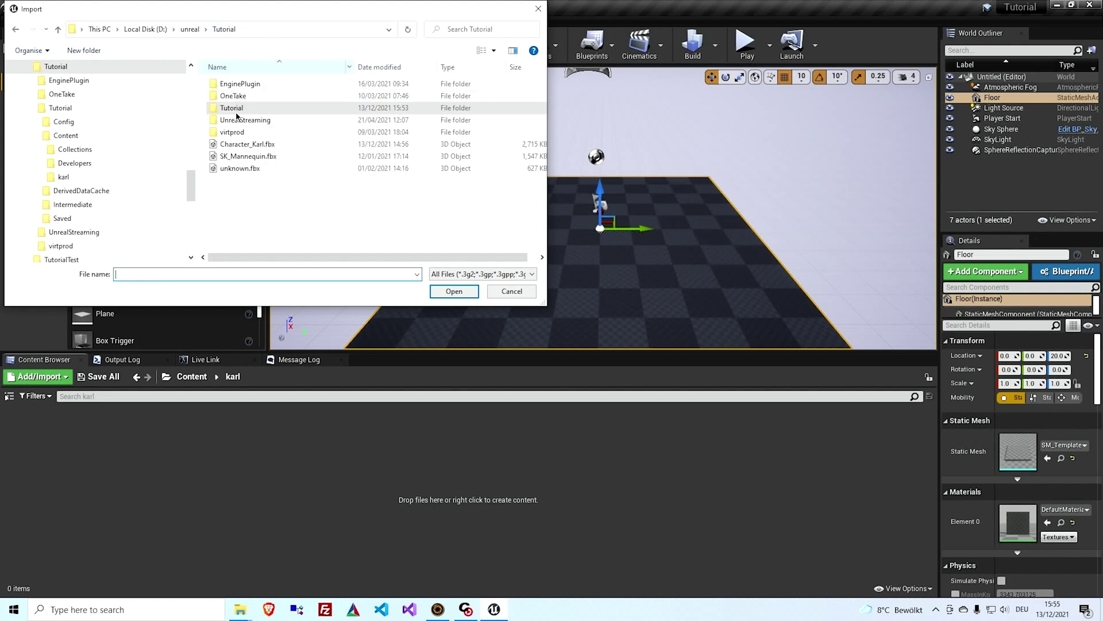
{"action": "double_click", "coordinate": [234, 146]}
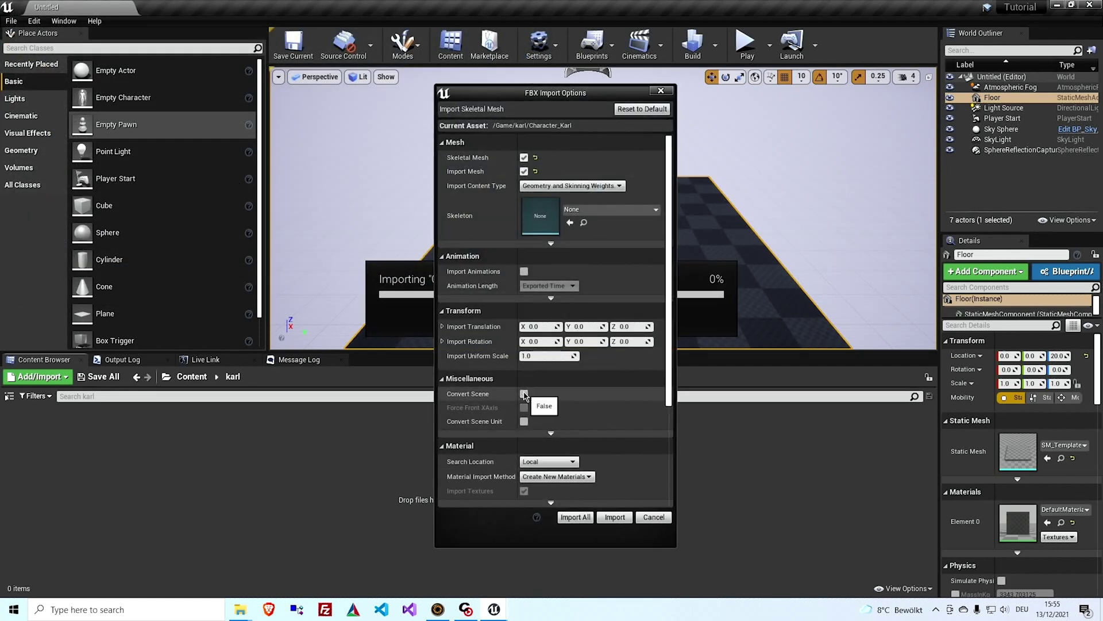
{"action": "left_click", "coordinate": [572, 516]}
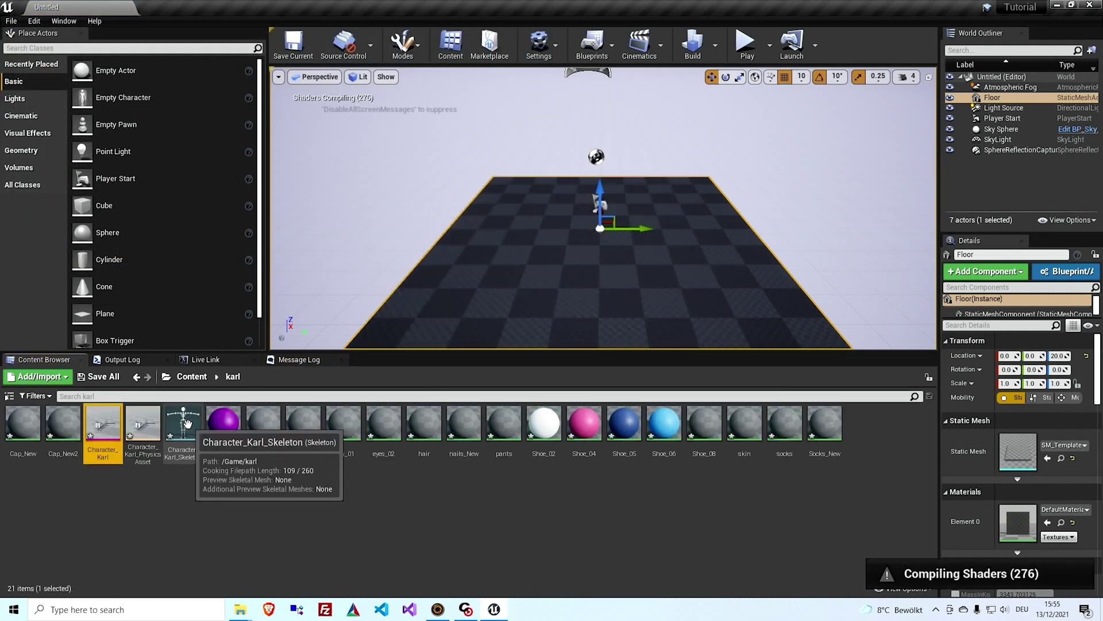
- Create an anim blueprint from the Character_Karl_Skeleton asset
{"action": "right_click", "coordinate": [187, 425]}
{"action": "mouse_move", "coordinate": [218, 124]}
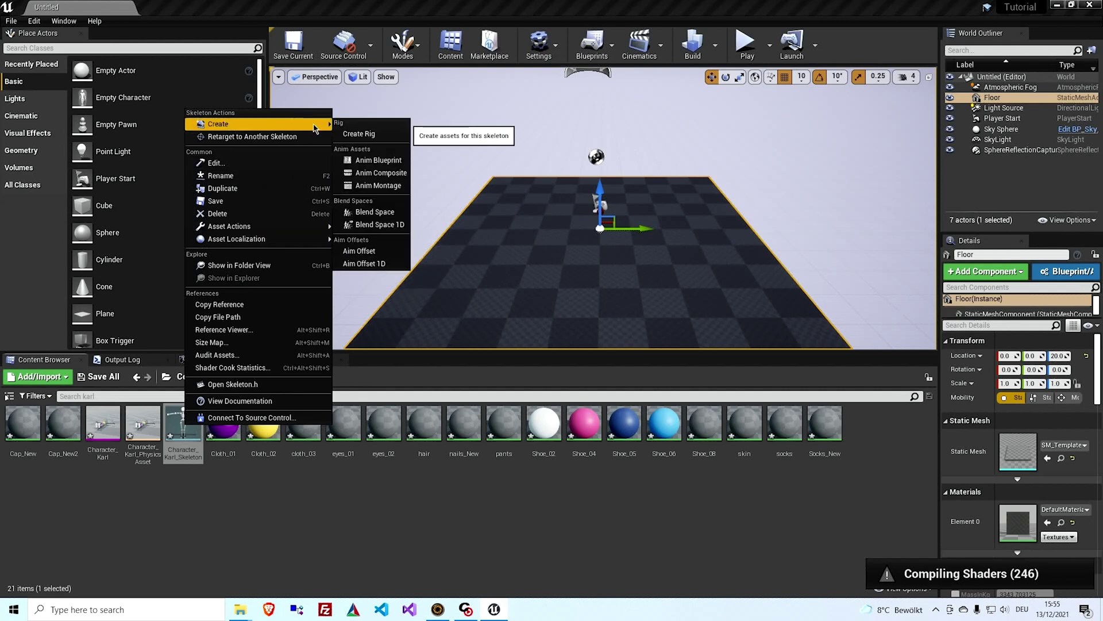
{"action": "left_click", "coordinate": [377, 161]}
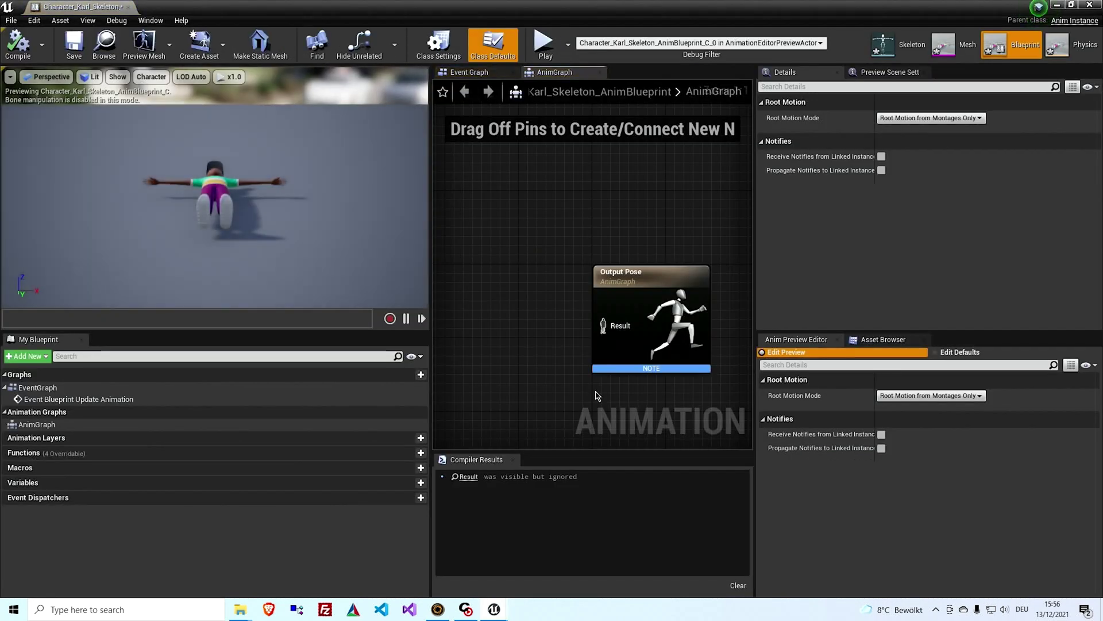
- Drive the Output Pose with a Live Link Pose node using subject Character_Karl, and compile
{"action": "left_click_drag", "start_coordinate": [601, 323], "coordinate": [513, 290]}
{"action": "type", "text": "live"}
{"action": "left_click", "coordinate": [555, 352]}
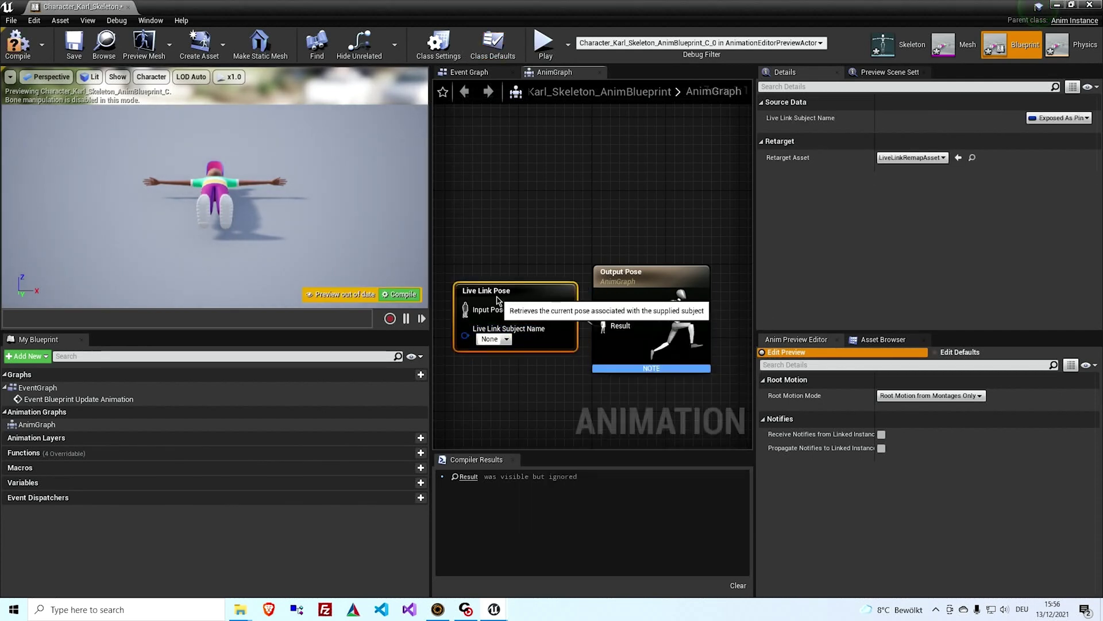
{"action": "left_click", "coordinate": [506, 339]}
{"action": "left_click", "coordinate": [521, 379]}
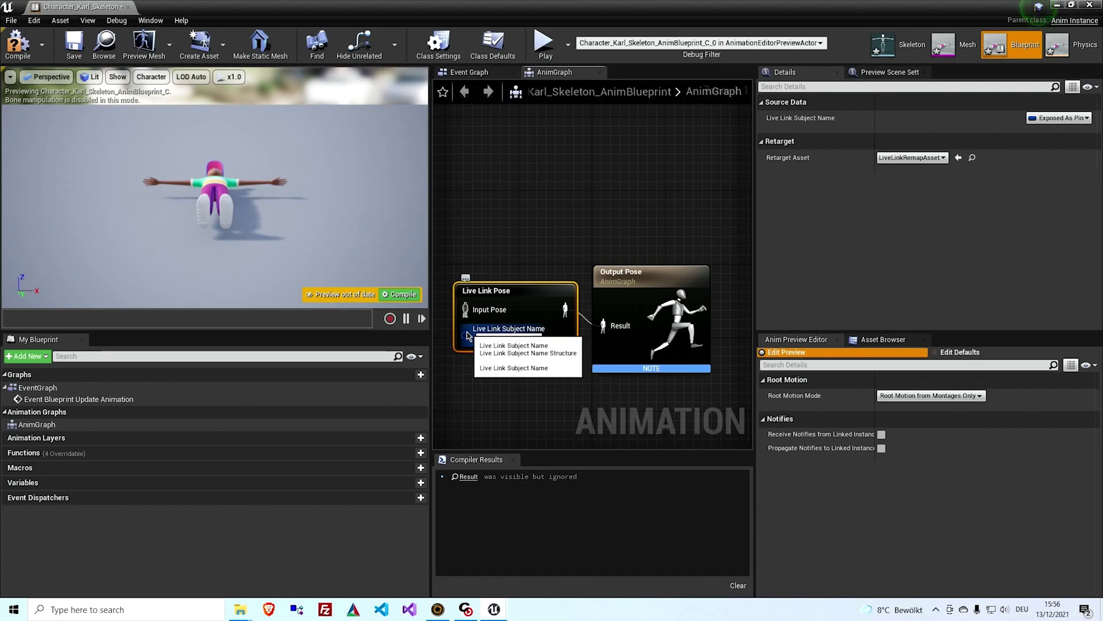
{"action": "left_click", "coordinate": [401, 295]}
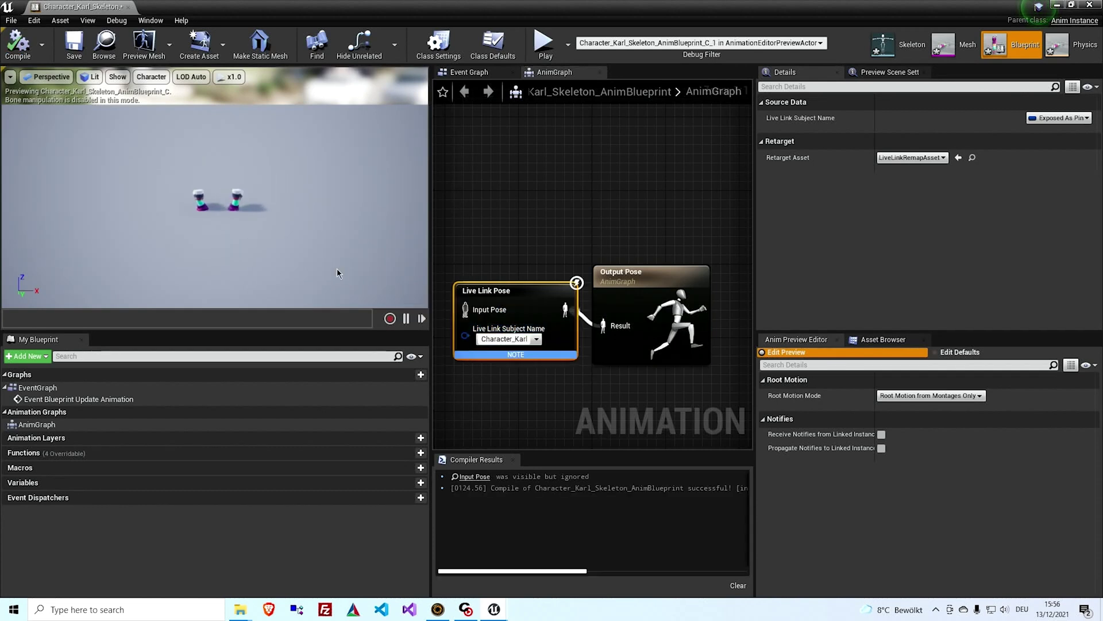
- Insert a Rotate Root Bone node with Pitch 180 before the output and recompile
{"action": "left_click_drag", "start_coordinate": [620, 277], "coordinate": [710, 268]}
{"action": "left_click_drag", "start_coordinate": [695, 316], "coordinate": [621, 220]}
{"action": "type", "text": "rotate root"}
{"action": "left_click", "coordinate": [673, 315]}
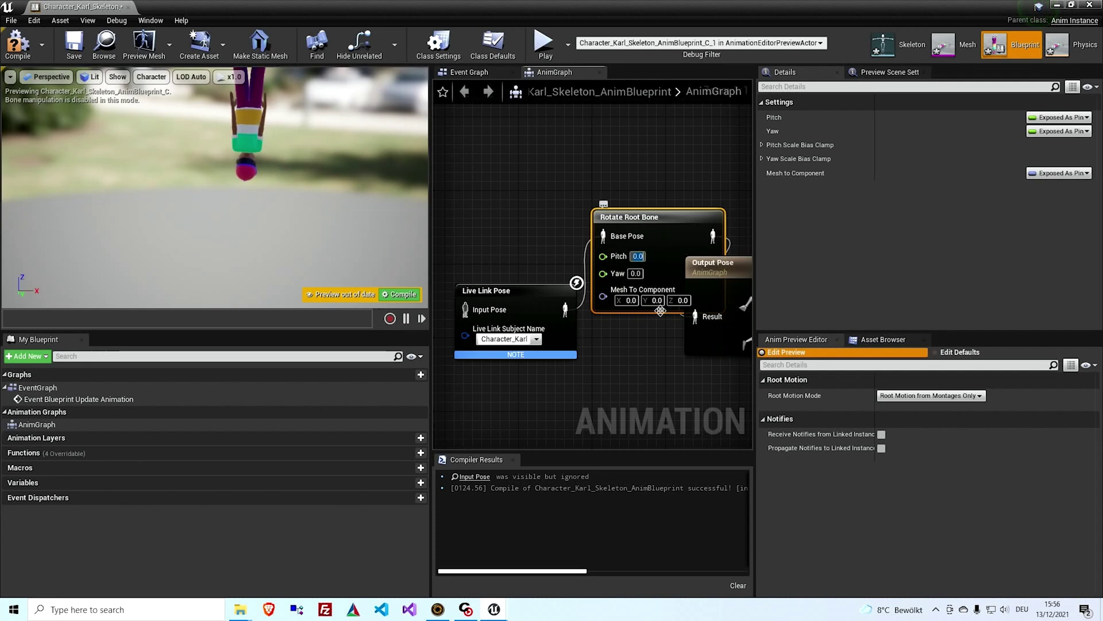
{"action": "type", "text": "180"}
{"action": "key", "text": "Return"}
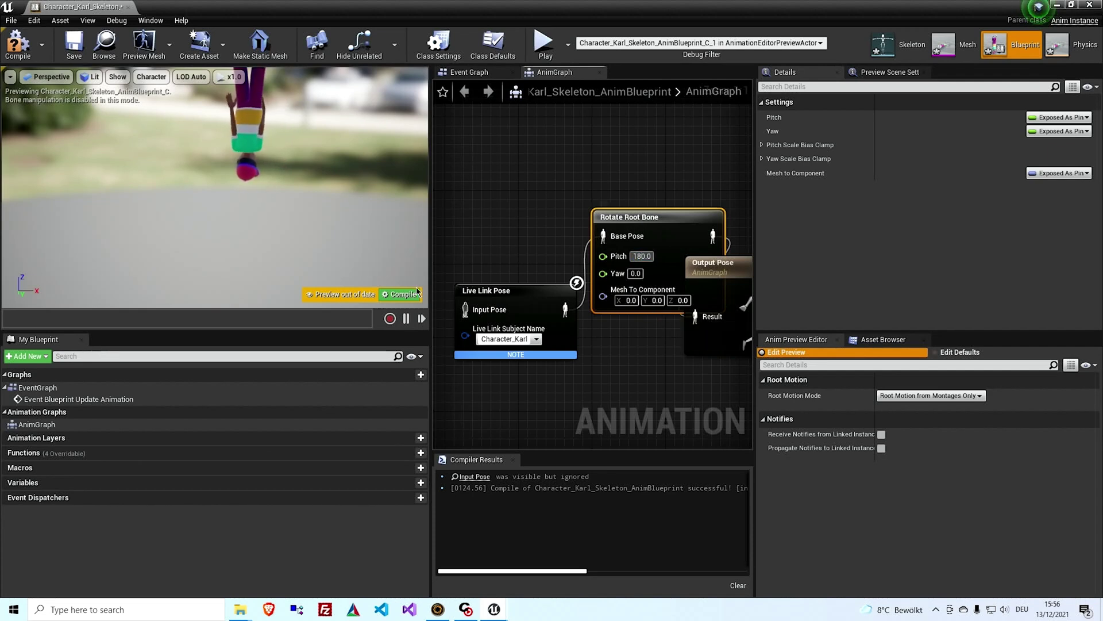
{"action": "left_click", "coordinate": [392, 295]}
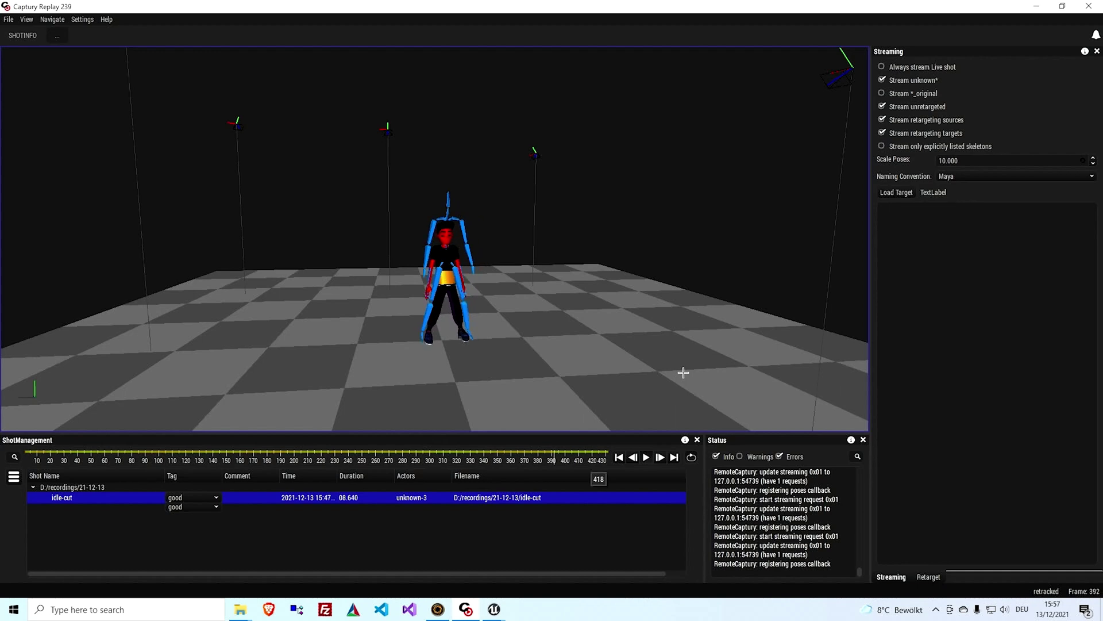
- Open and close the panel list, leaving streaming at Scale Poses 10.000
{"action": "left_click", "coordinate": [57, 36]}
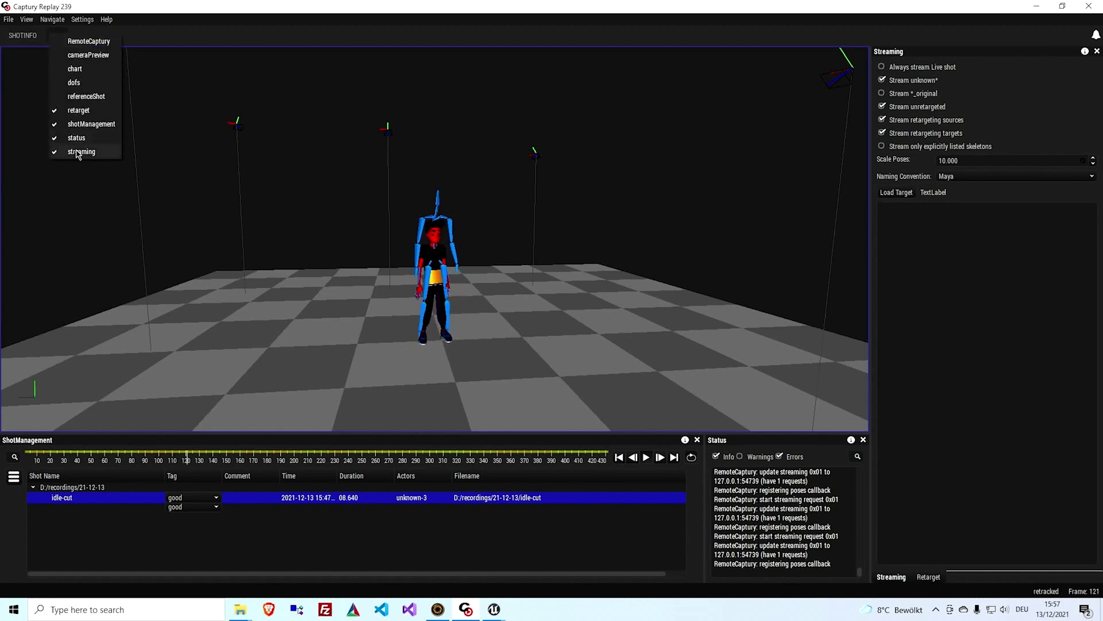
{"action": "left_click", "coordinate": [977, 160]}
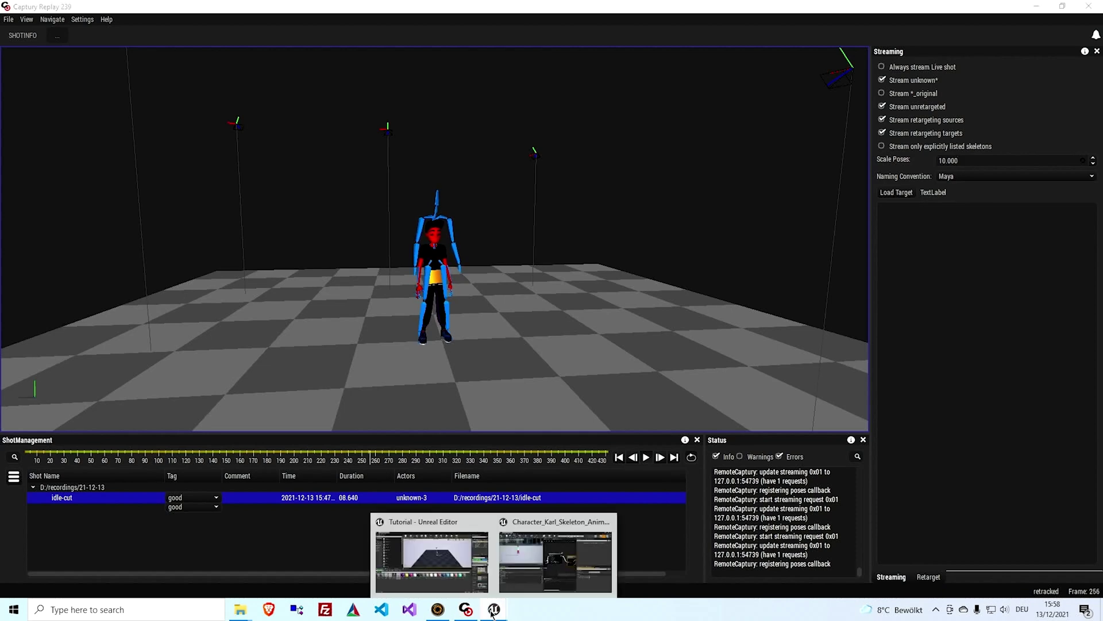
- Replace the old Captury Live Link source with one at 192.168.178.25 and check subject unknown-3
{"action": "left_click", "coordinate": [562, 560]}
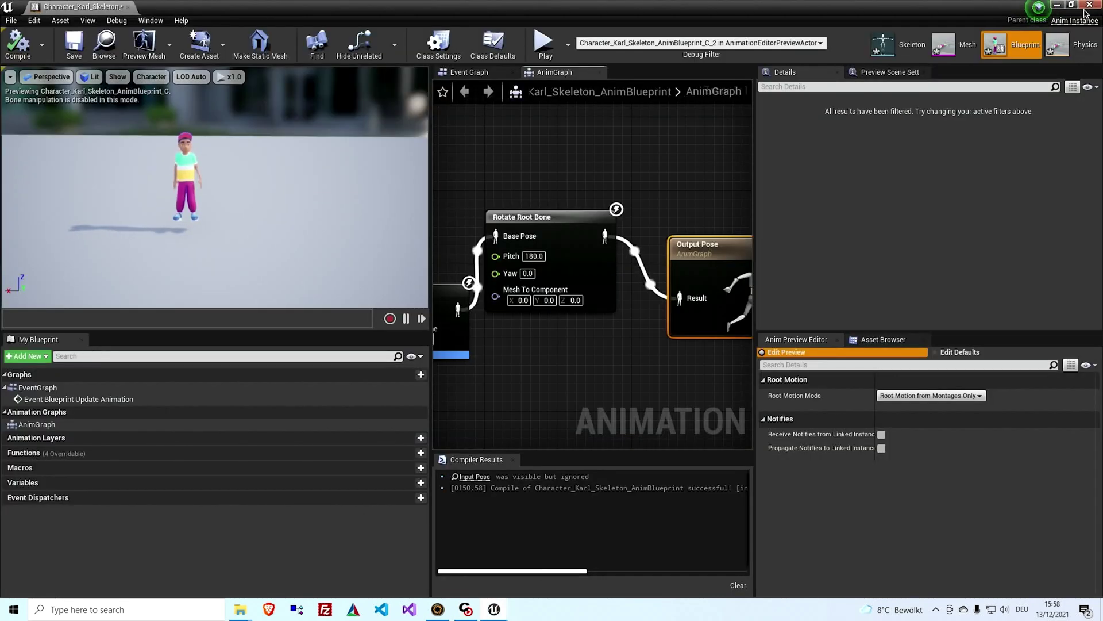
{"action": "left_click", "coordinate": [1056, 4]}
{"action": "left_click", "coordinate": [225, 363]}
{"action": "left_click", "coordinate": [458, 413]}
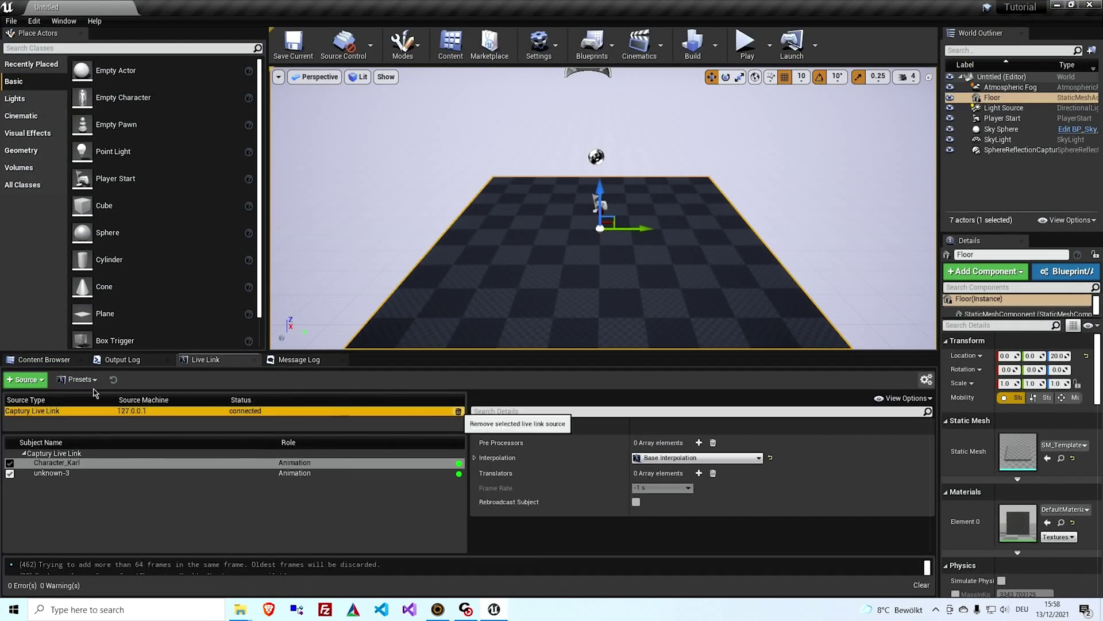
{"action": "left_click", "coordinate": [39, 380]}
{"action": "mouse_move", "coordinate": [51, 430]}
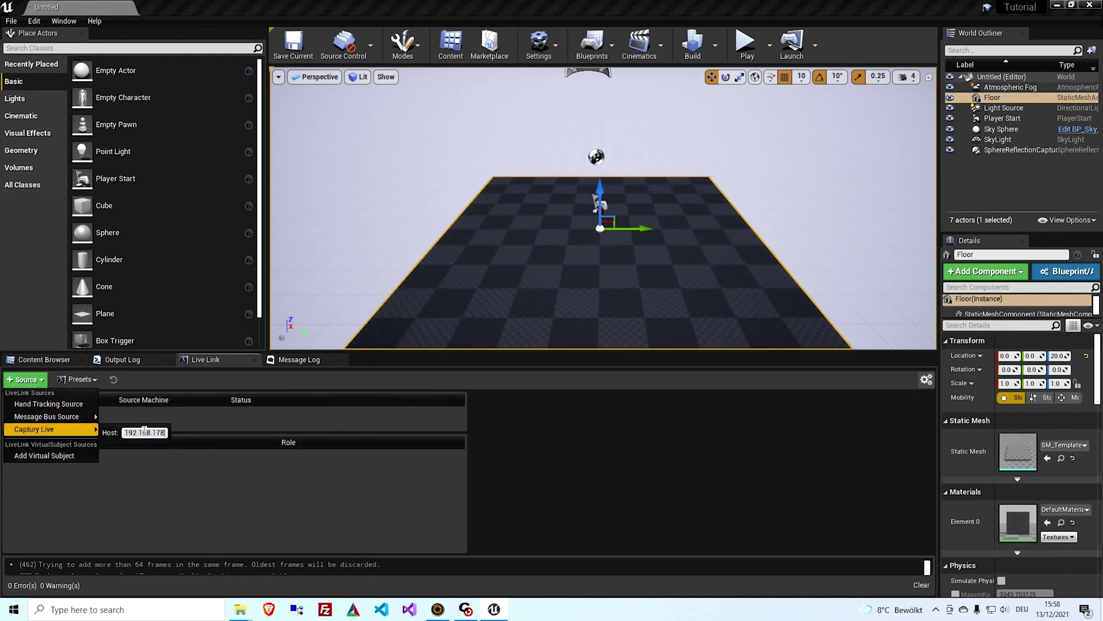
{"action": "key", "text": "Return"}
{"action": "left_click", "coordinate": [86, 465]}
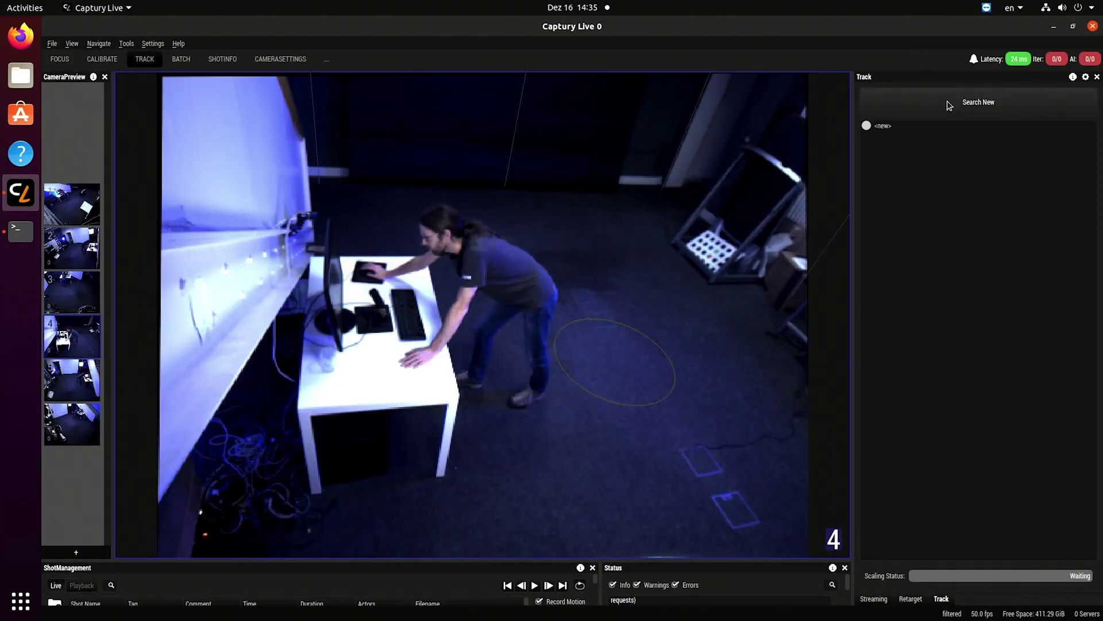
- Track the person with Search New and load Character_Karl.fbx as the retarget target
{"action": "left_click", "coordinate": [950, 104]}
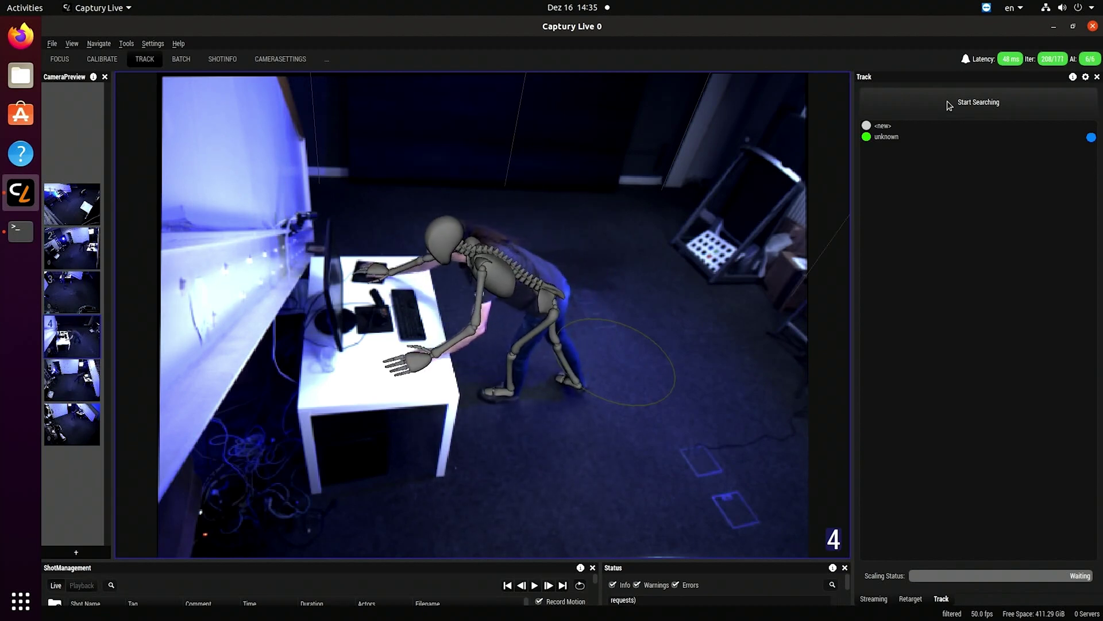
{"action": "left_click", "coordinate": [911, 599]}
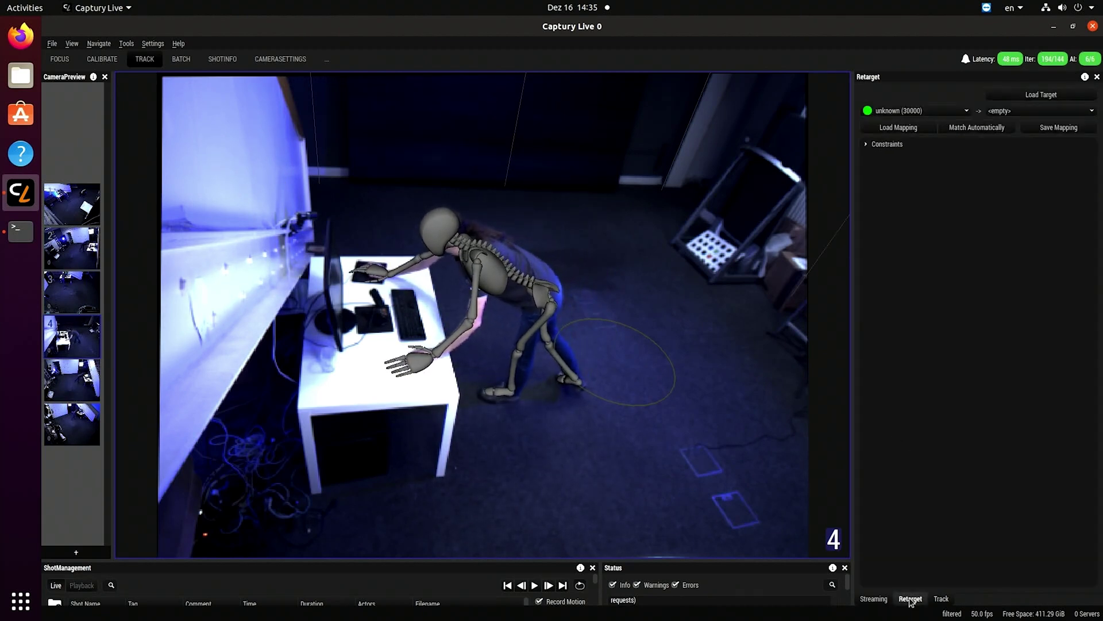
{"action": "left_click", "coordinate": [1034, 98]}
{"action": "left_click", "coordinate": [643, 215]}
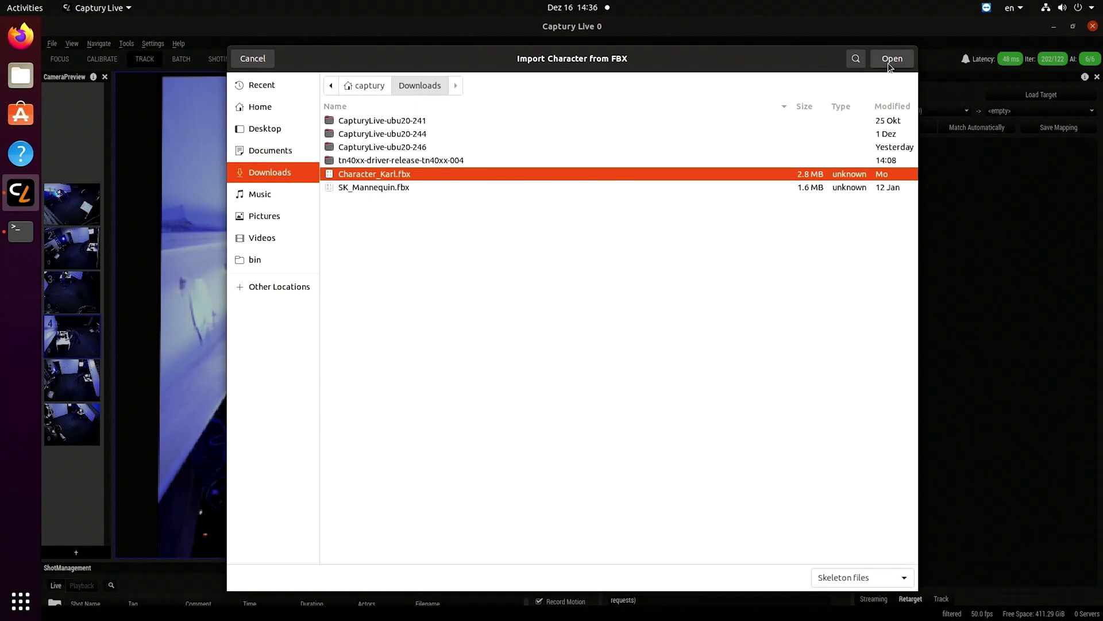
{"action": "left_click", "coordinate": [888, 60]}
- Confirm the Karl import, auto-match the joints, and delete the RightToeBase and LeftToeBase constraints
{"action": "left_click", "coordinate": [635, 440]}
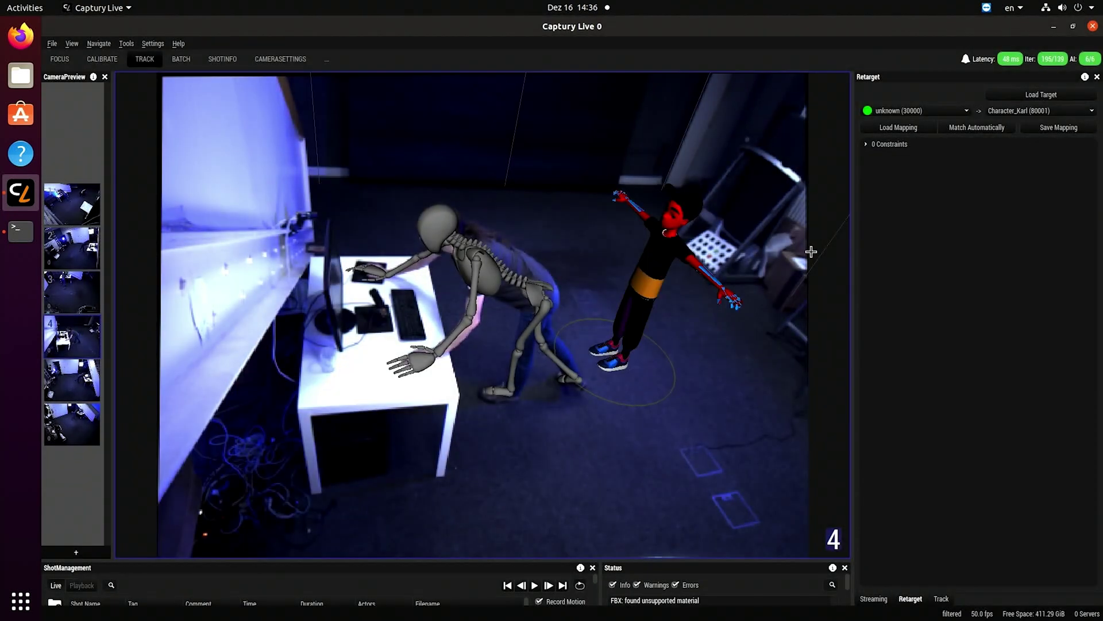
{"action": "left_click", "coordinate": [967, 129]}
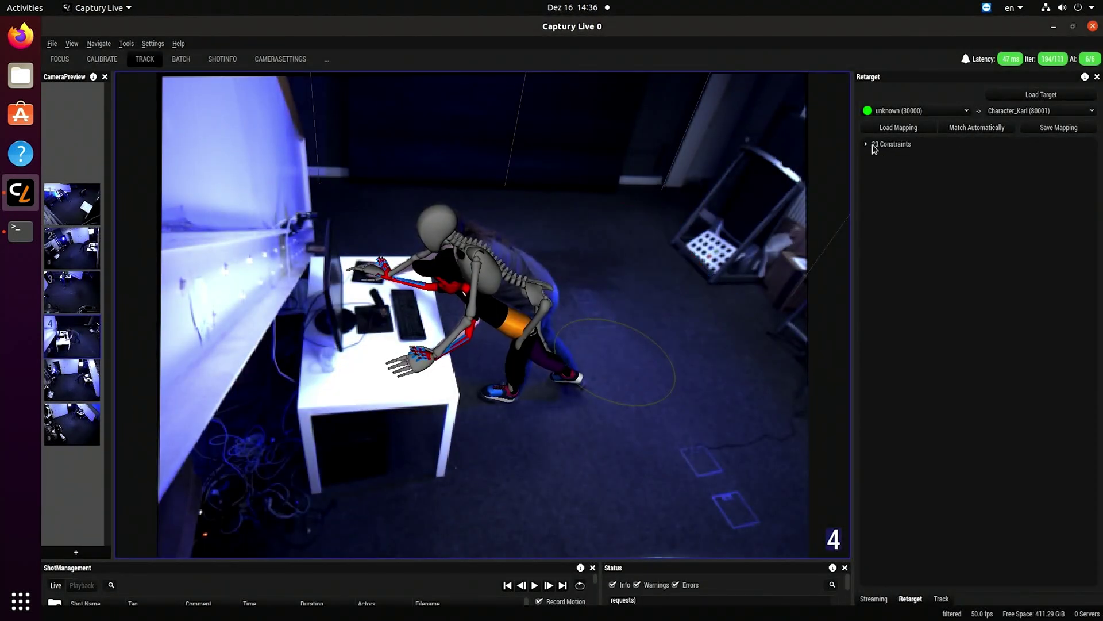
{"action": "left_click", "coordinate": [867, 145]}
{"action": "left_click", "coordinate": [909, 241]}
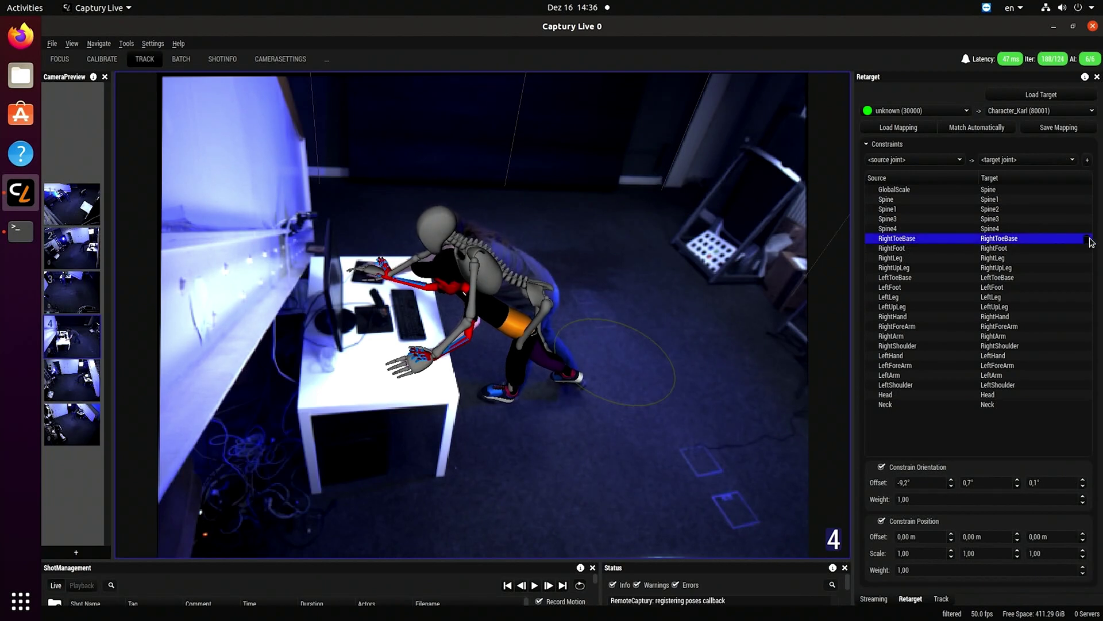
{"action": "left_click", "coordinate": [1087, 239]}
{"action": "left_click", "coordinate": [1088, 268]}
{"action": "left_click", "coordinate": [1087, 268]}
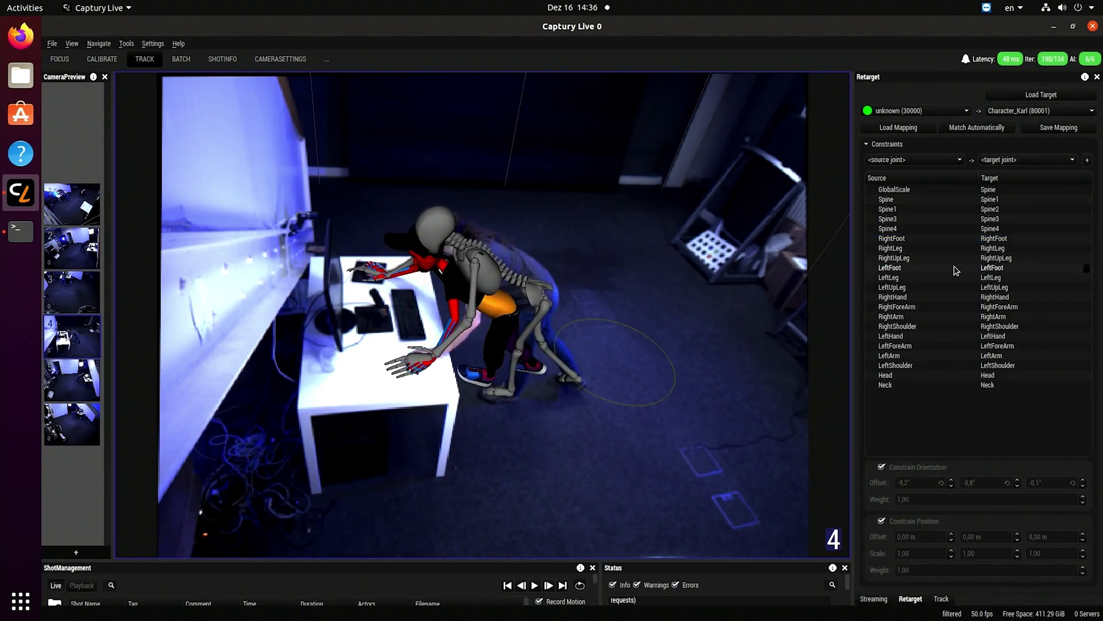
- Reset the RightFoot and LeftFoot X orientation offsets to 0.0°
{"action": "left_click", "coordinate": [895, 298]}
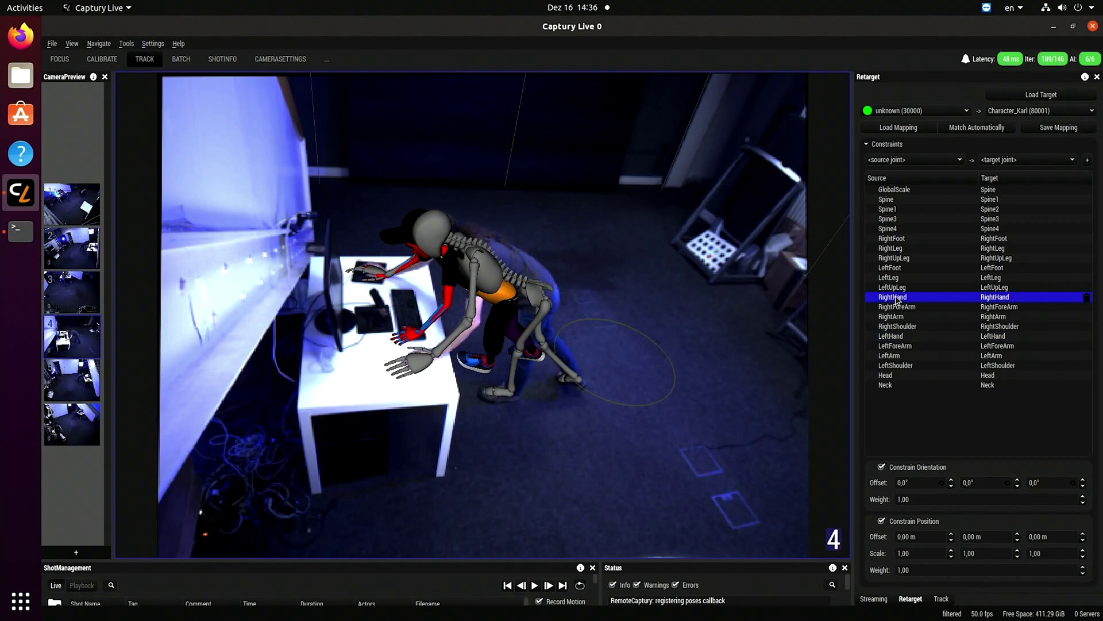
{"action": "left_click", "coordinate": [882, 521]}
{"action": "left_click", "coordinate": [892, 238]}
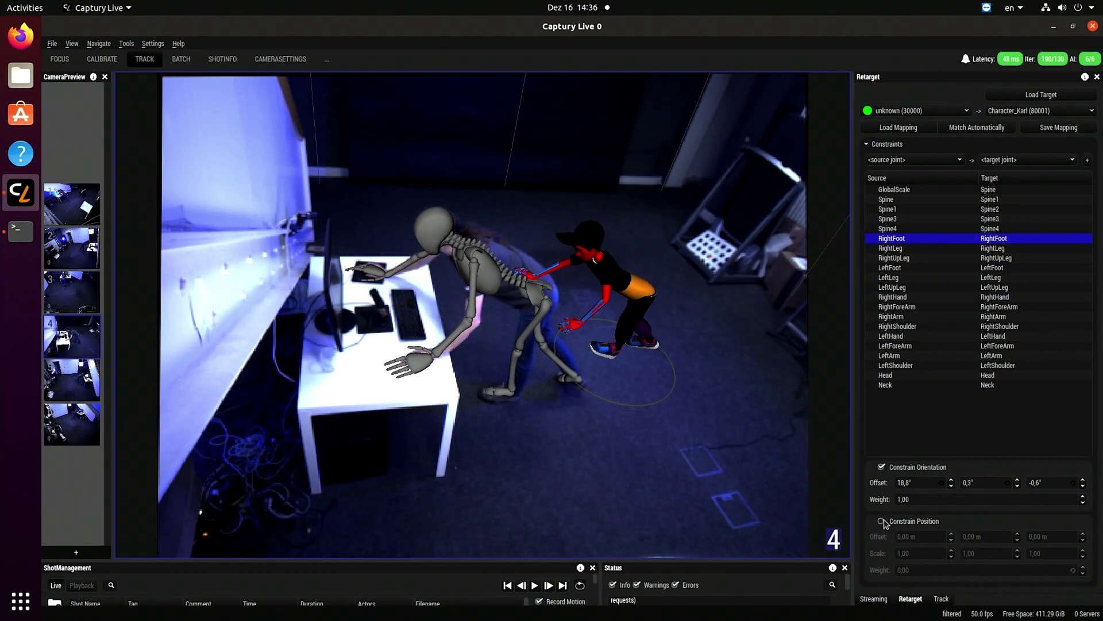
{"action": "left_click", "coordinate": [889, 267]}
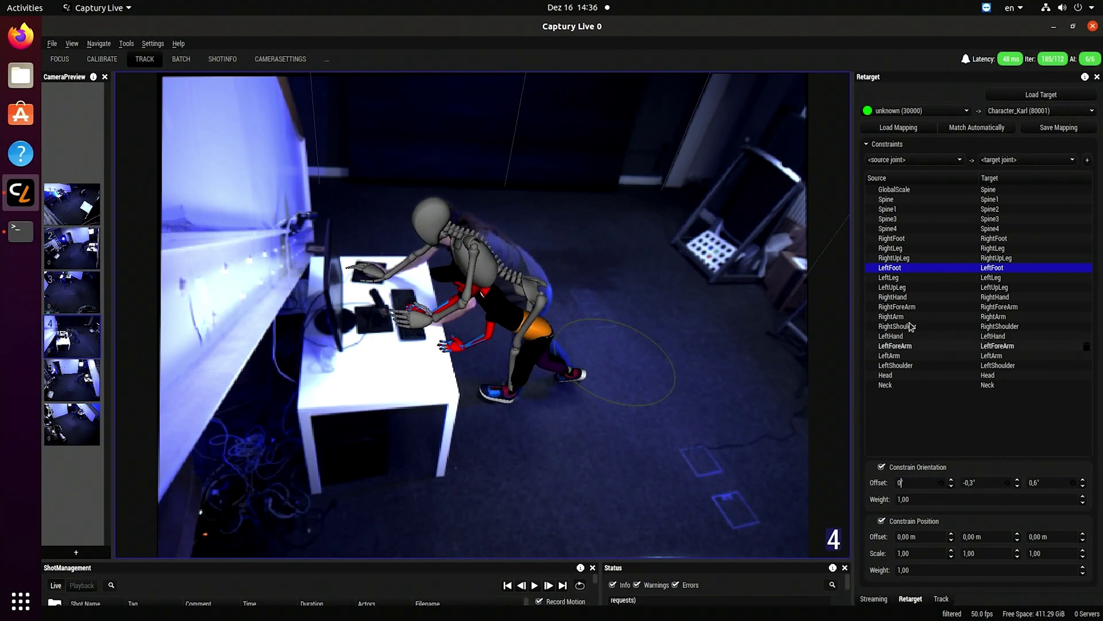
{"action": "left_click", "coordinate": [897, 240]}
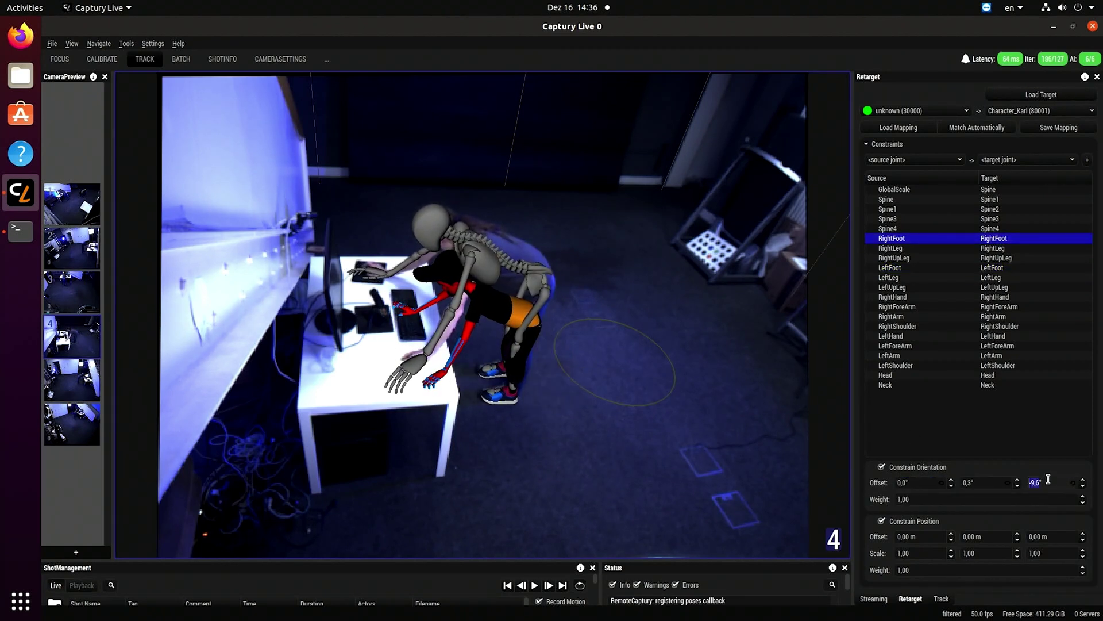
{"action": "left_click", "coordinate": [909, 270]}
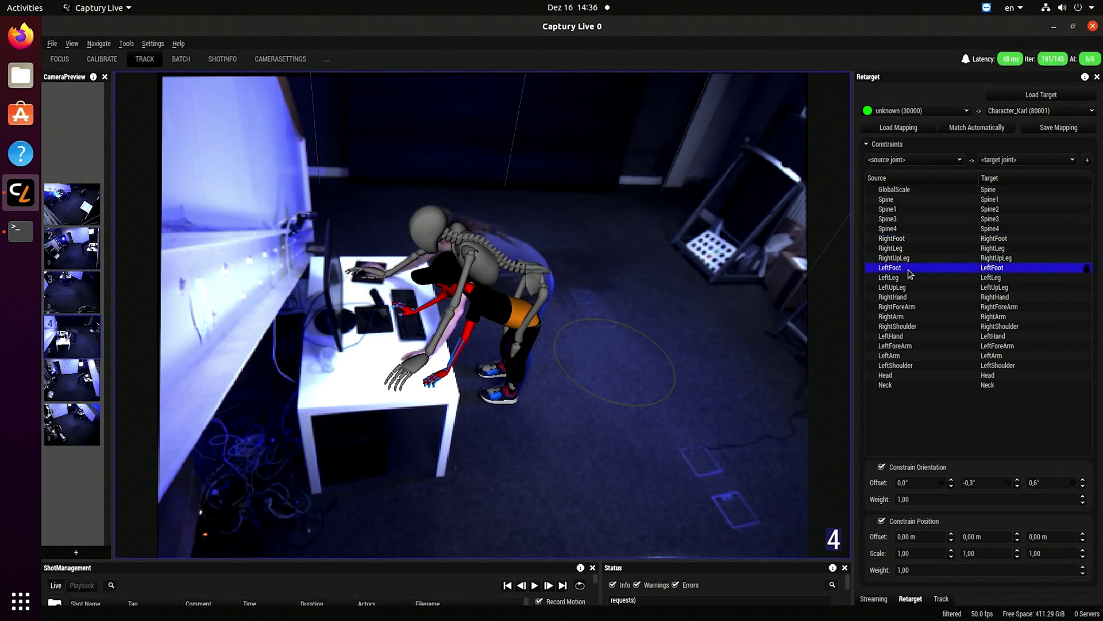
{"action": "left_click", "coordinate": [890, 239]}
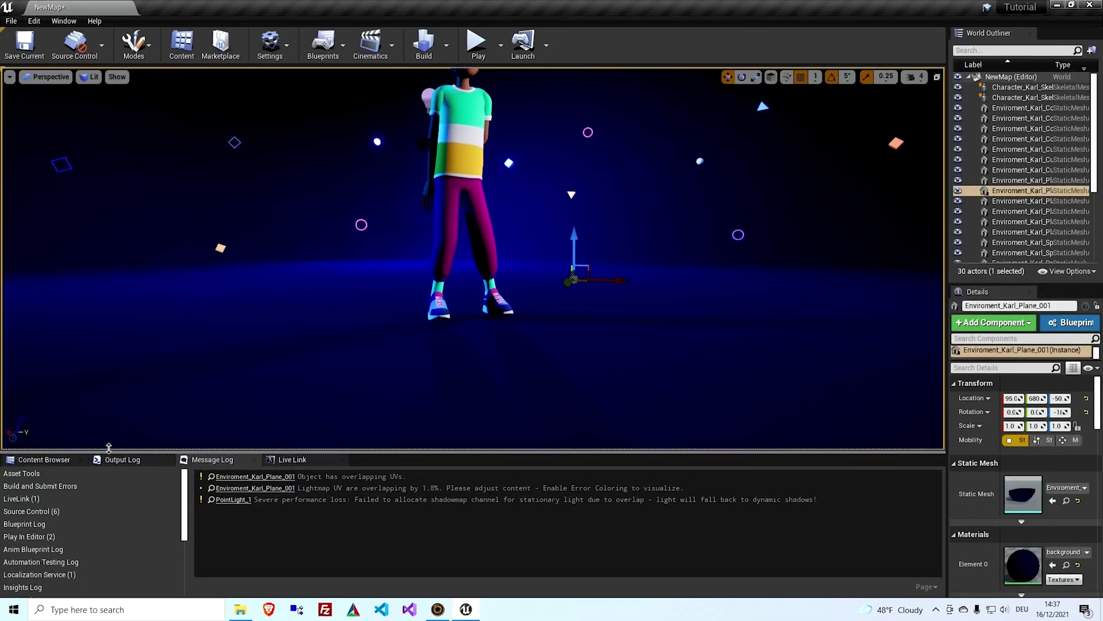
- Replace the old Live Link source with Captury Live at 192.168.178.25 and enlarge the scene view
{"action": "left_click", "coordinate": [288, 456]}
{"action": "left_click", "coordinate": [463, 505]}
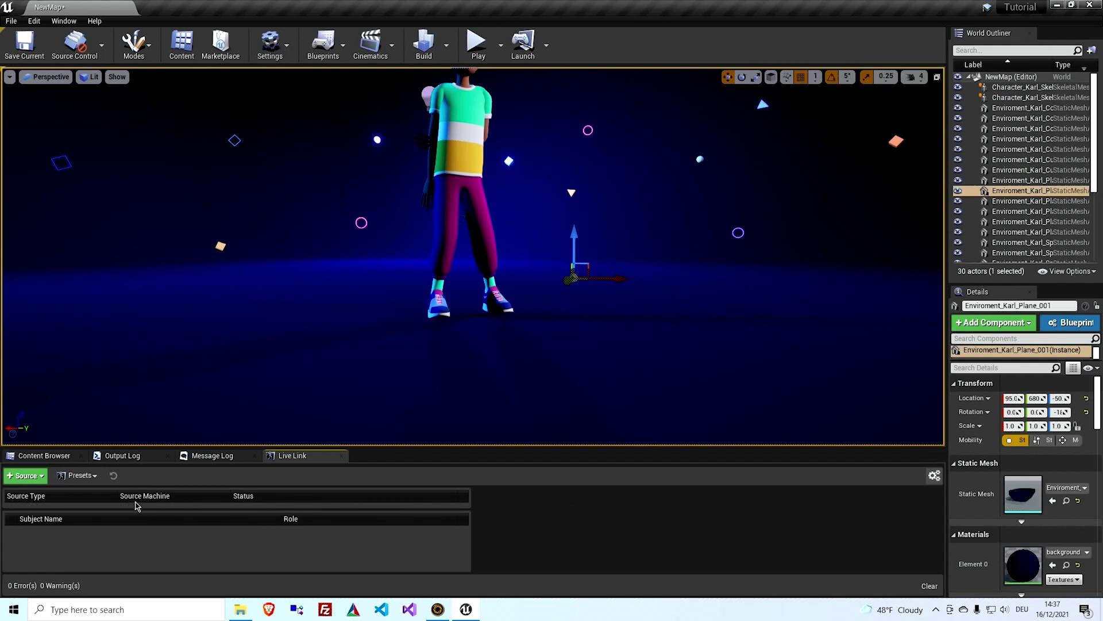
{"action": "left_click", "coordinate": [27, 480]}
{"action": "mouse_move", "coordinate": [46, 514]}
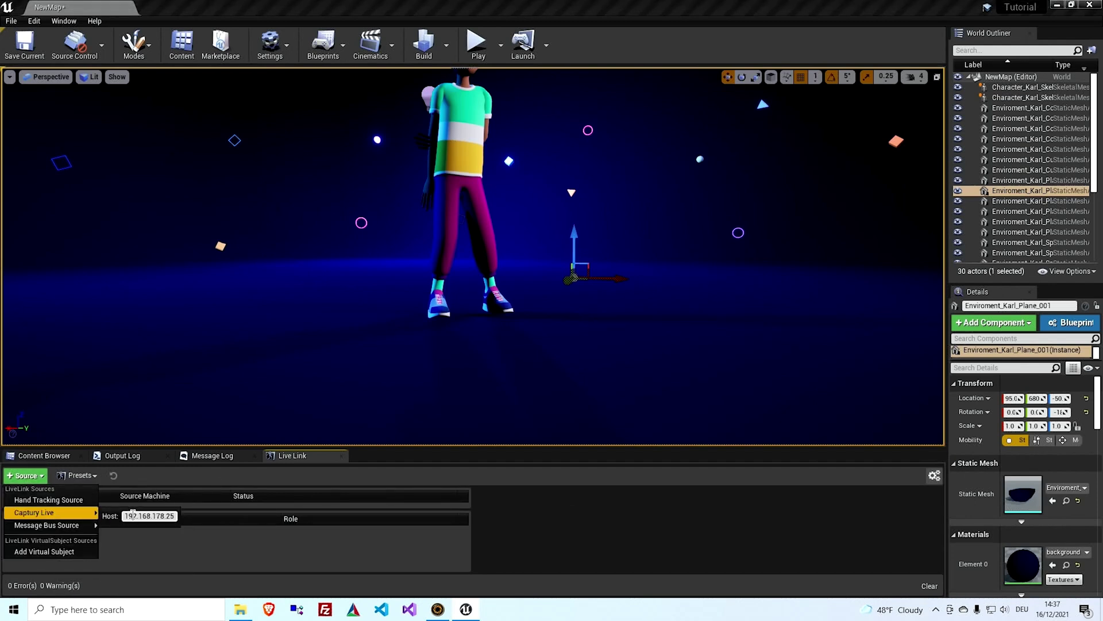
{"action": "key", "text": "Return"}
{"action": "left_click_drag", "start_coordinate": [134, 448], "coordinate": [133, 554]}
{"action": "left_click_drag", "start_coordinate": [948, 402], "coordinate": [1023, 402]}
- Start a Play-in-Editor session of the Tutorial level to see Karl animated live
{"action": "left_click", "coordinate": [477, 43]}
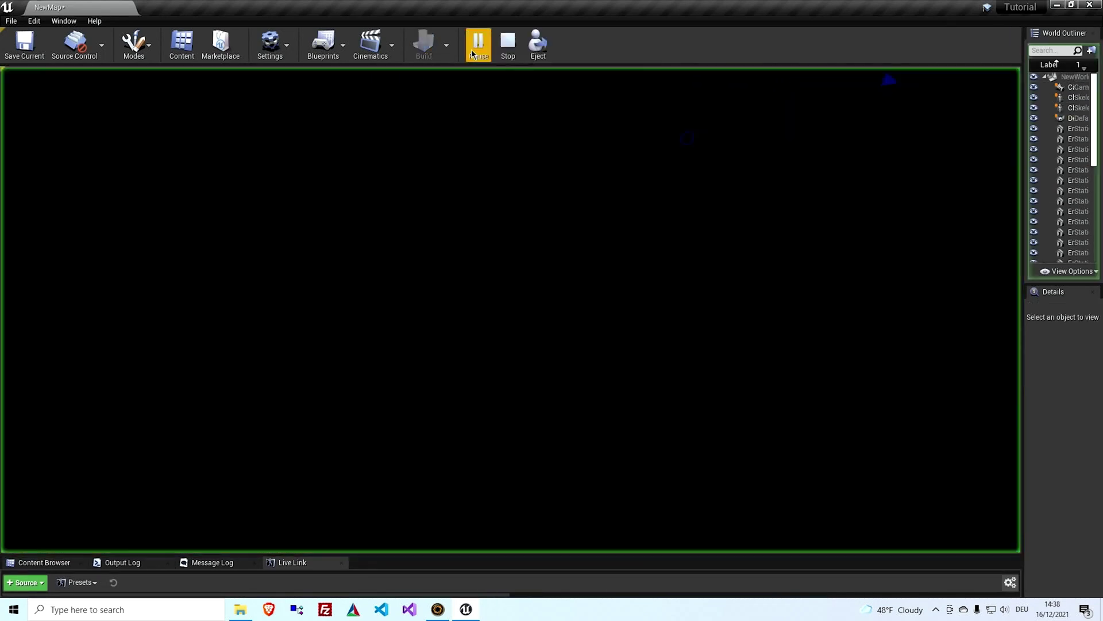